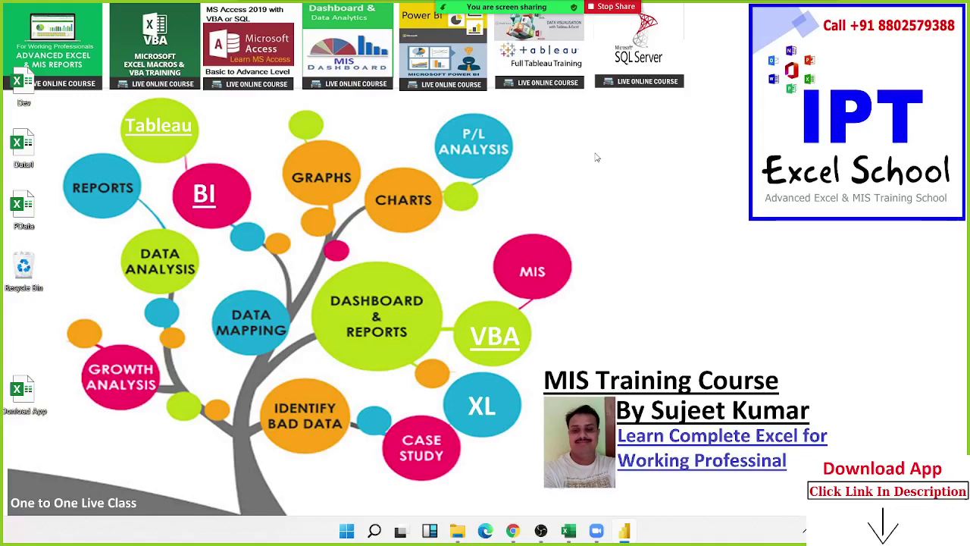
Restore the Power BI Desktop window showing the untitled report with Table1's fields.
left_click(627, 530)
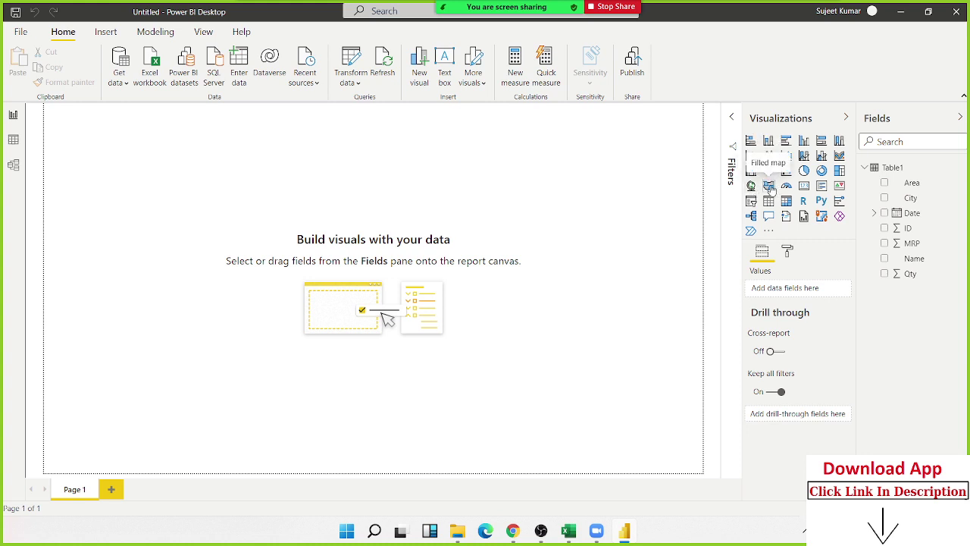
Add a map visual, enlarge it, and set City as Location and Qty as bubble size.
left_click(751, 186)
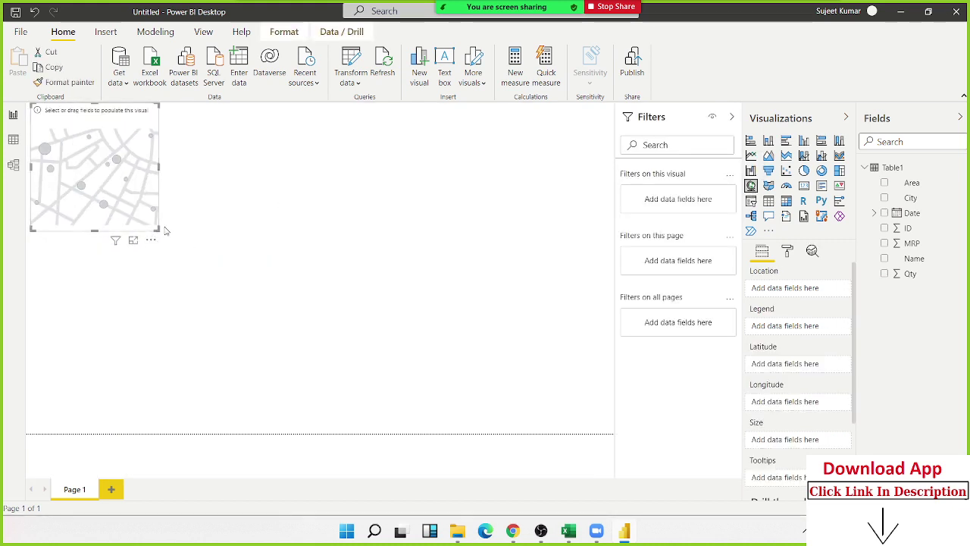
left_click_drag(159, 229, 329, 342)
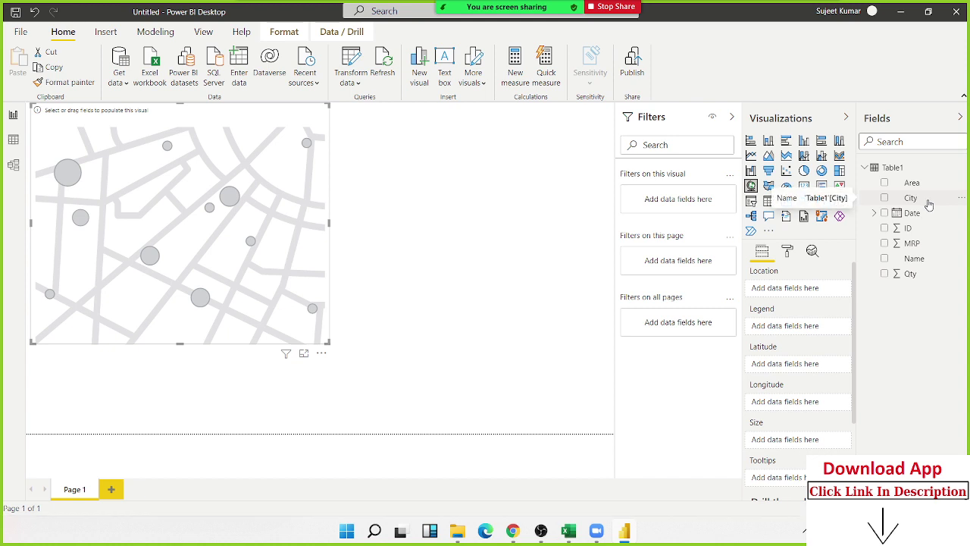
left_click_drag(929, 206, 217, 254)
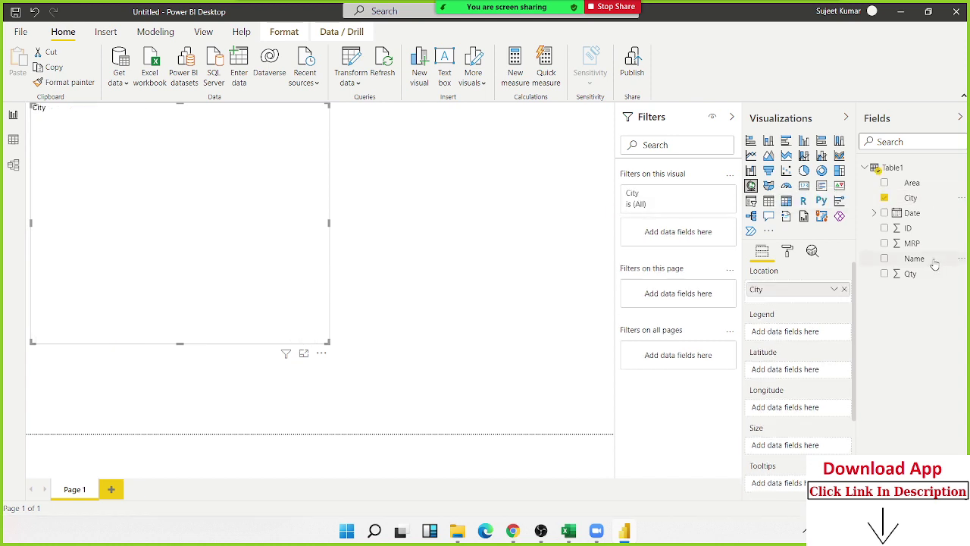
left_click_drag(909, 274, 236, 268)
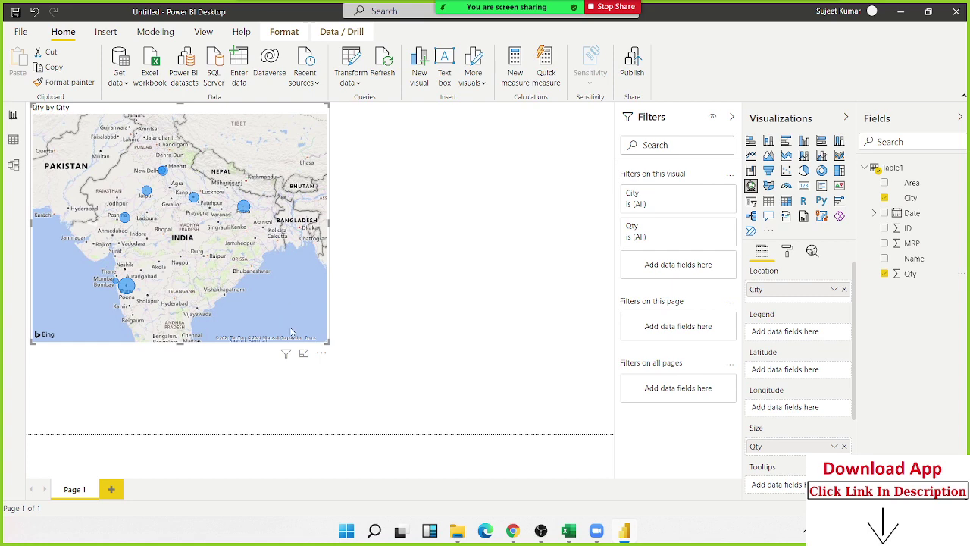
Stretch the Qty by City map across the page and centre it on India's city bubbles.
left_click_drag(326, 342, 608, 431)
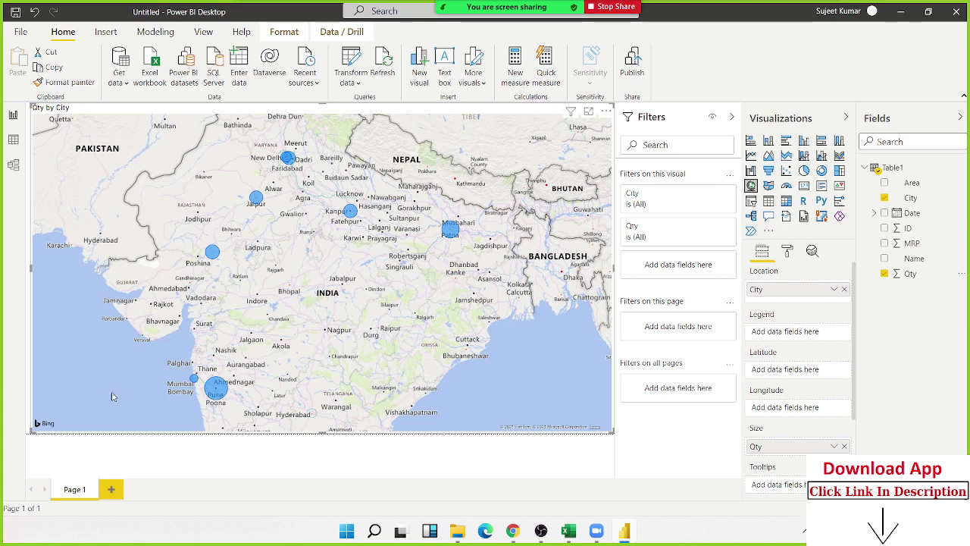
scroll(355, 371, "down", 2)
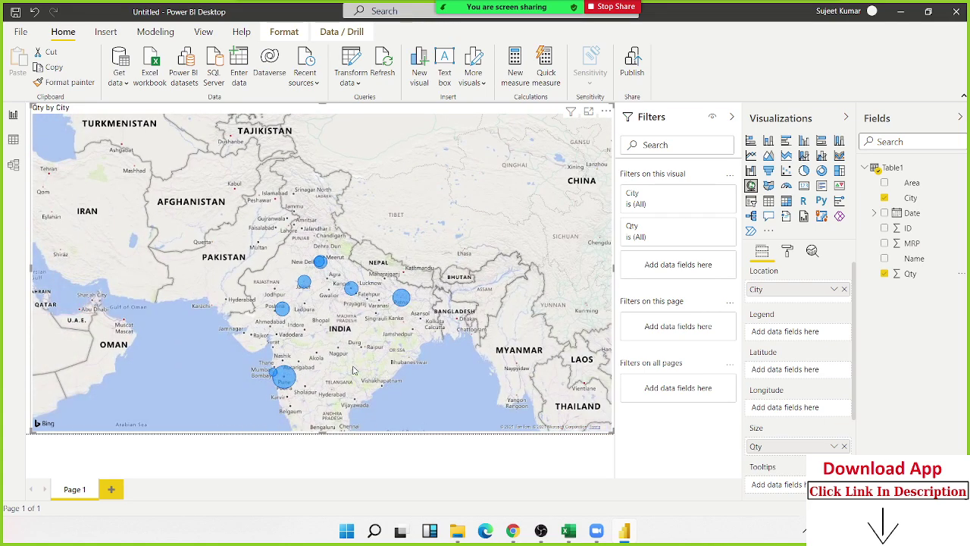
mouse_move(353, 370)
left_mouse_down()
mouse_move(423, 338)
mouse_move(412, 322)
left_mouse_up()
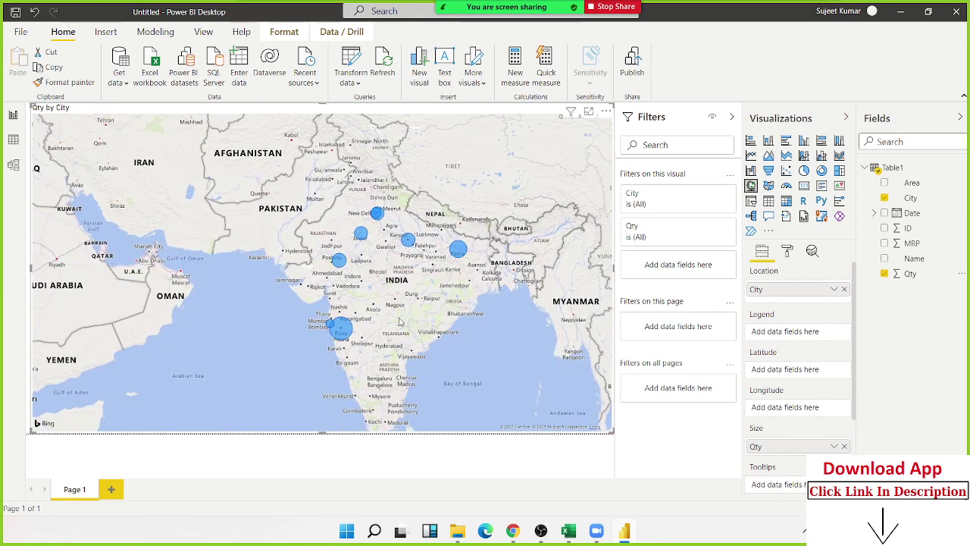
left_click_drag(402, 323, 604, 376)
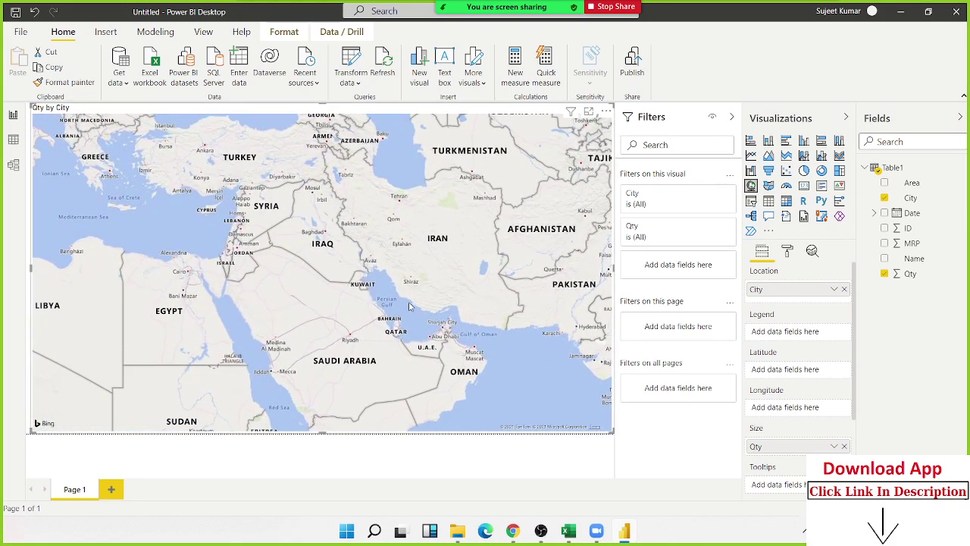
mouse_move(376, 300)
left_mouse_down()
mouse_move(410, 257)
mouse_move(279, 241)
left_mouse_up()
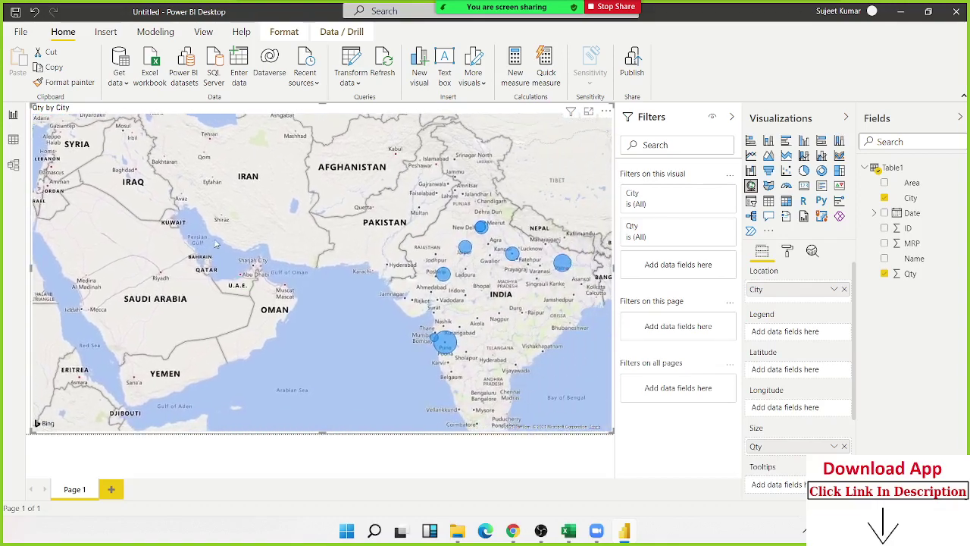
left_click_drag(594, 315, 324, 303)
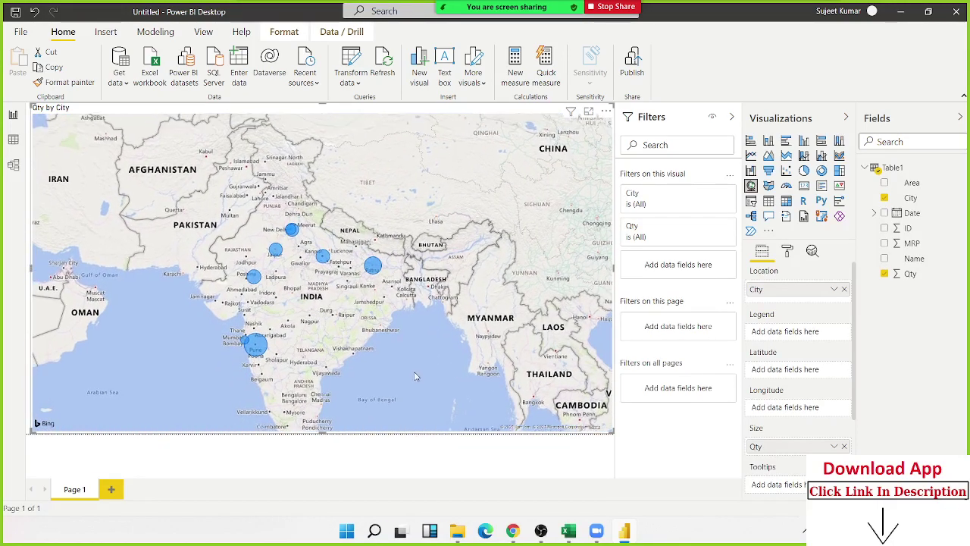
left_click_drag(408, 351, 416, 374)
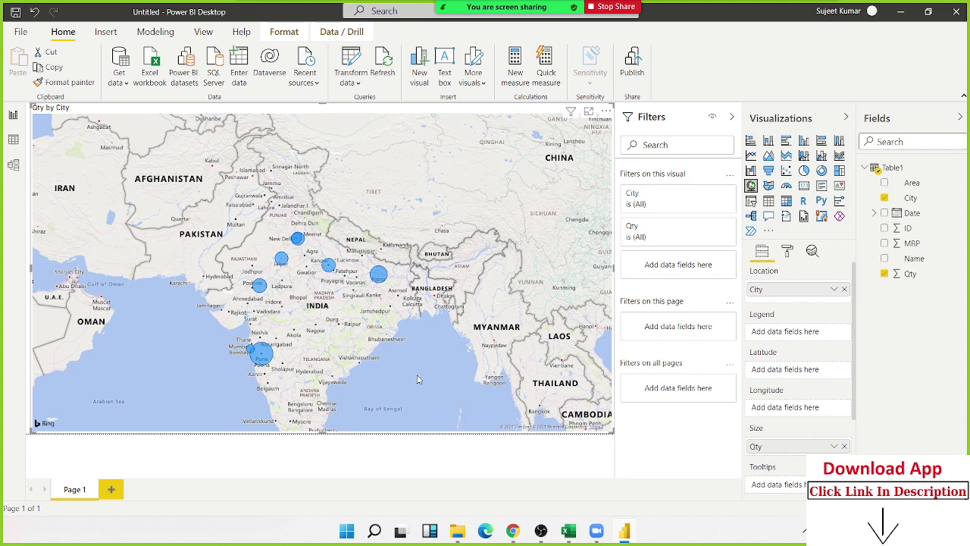
left_click(13, 138)
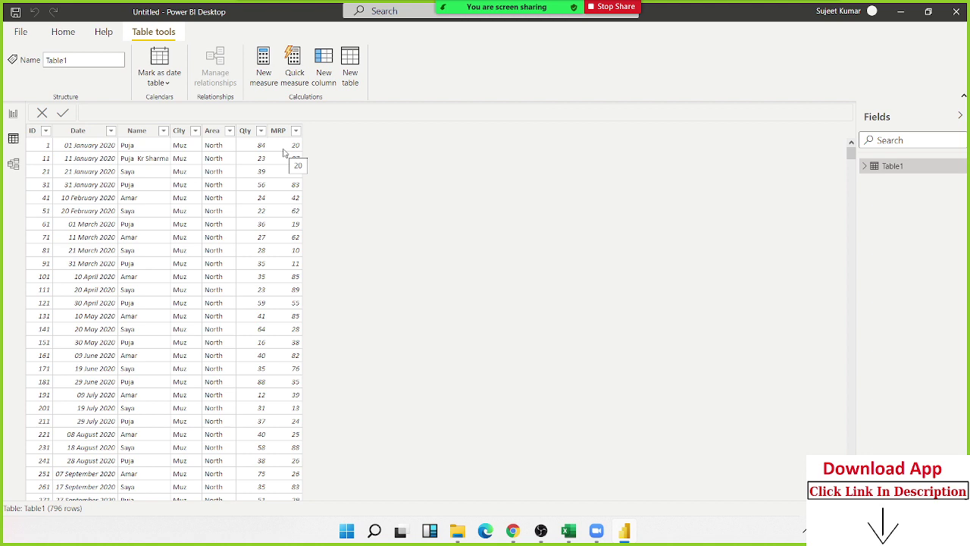
left_click(13, 114)
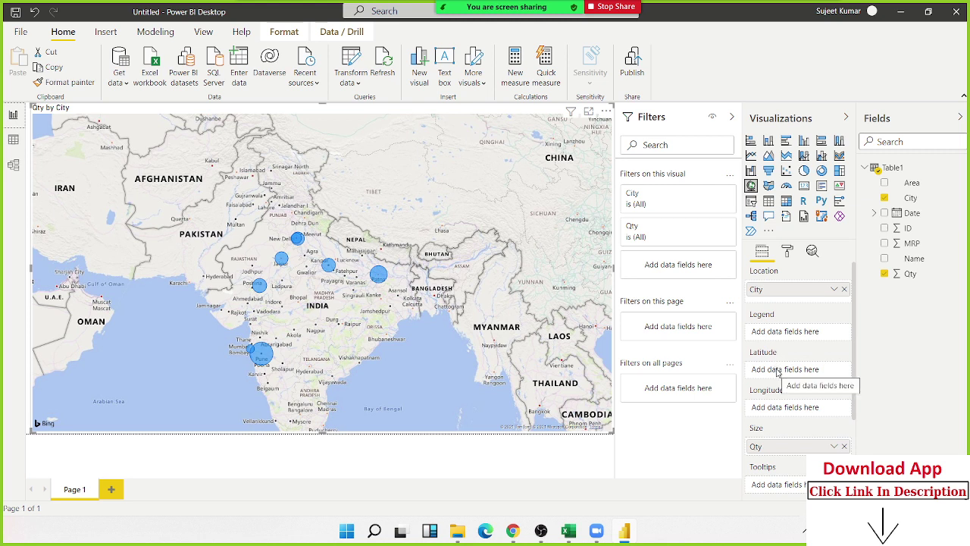
Add Name as the map's legend so each city bubble becomes a pie by Name.
scroll(777, 413, "down", 3)
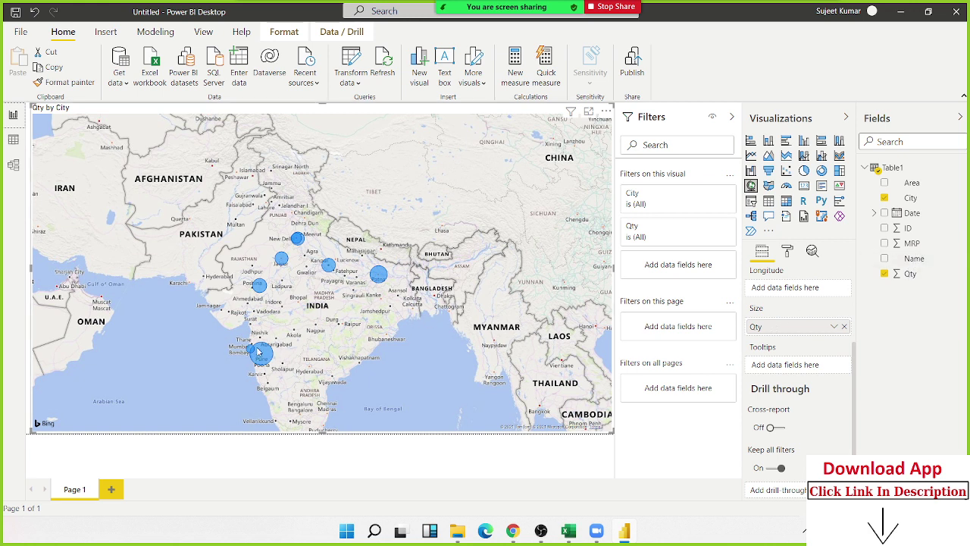
scroll(778, 362, "up", 3)
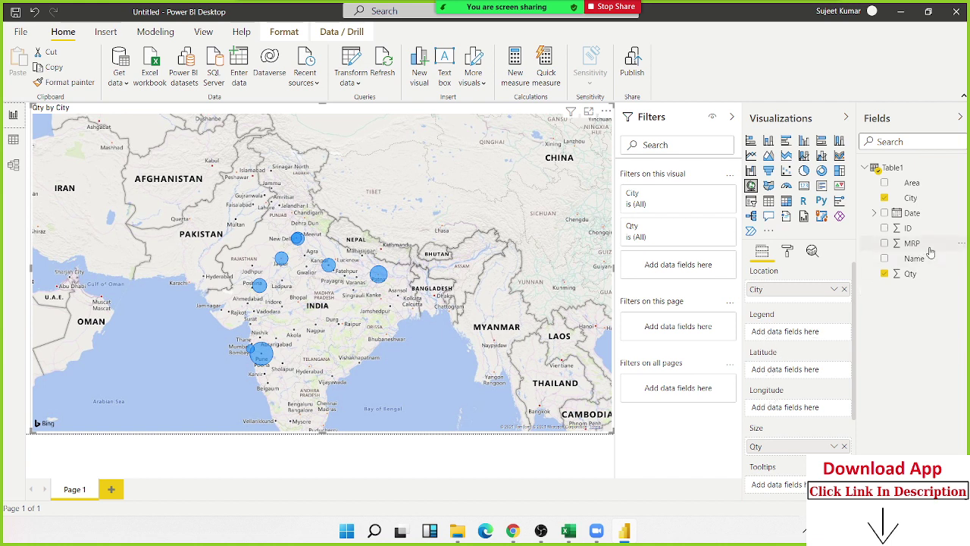
mouse_move(930, 258)
left_mouse_down()
mouse_move(894, 344)
mouse_move(806, 335)
left_mouse_up()
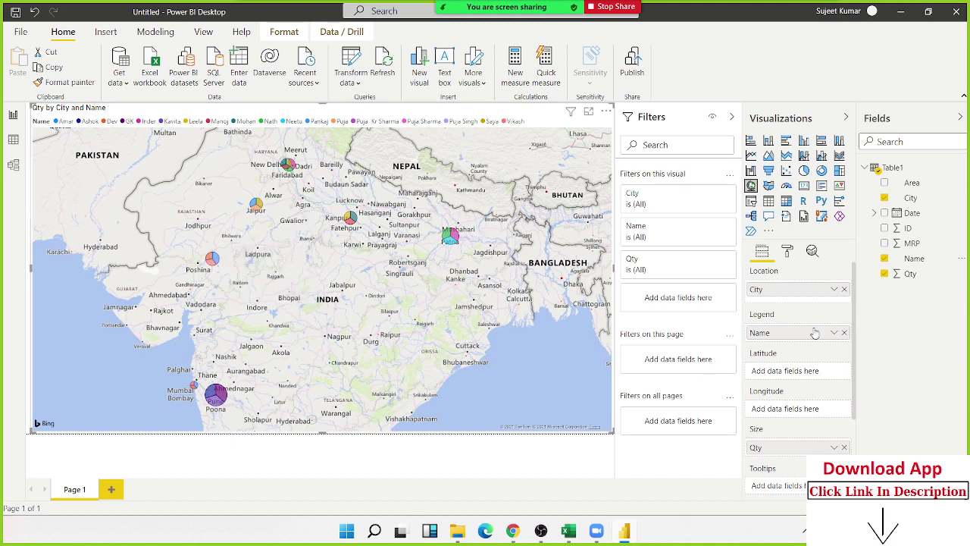
Turn Category labels on so city names like Jaipur and Pune label the bubbles.
left_click(788, 252)
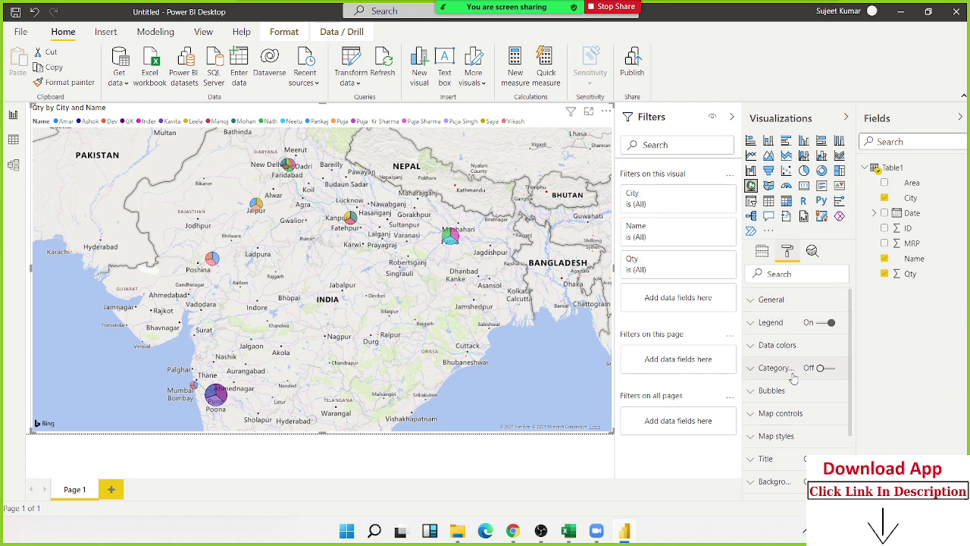
left_click(826, 369)
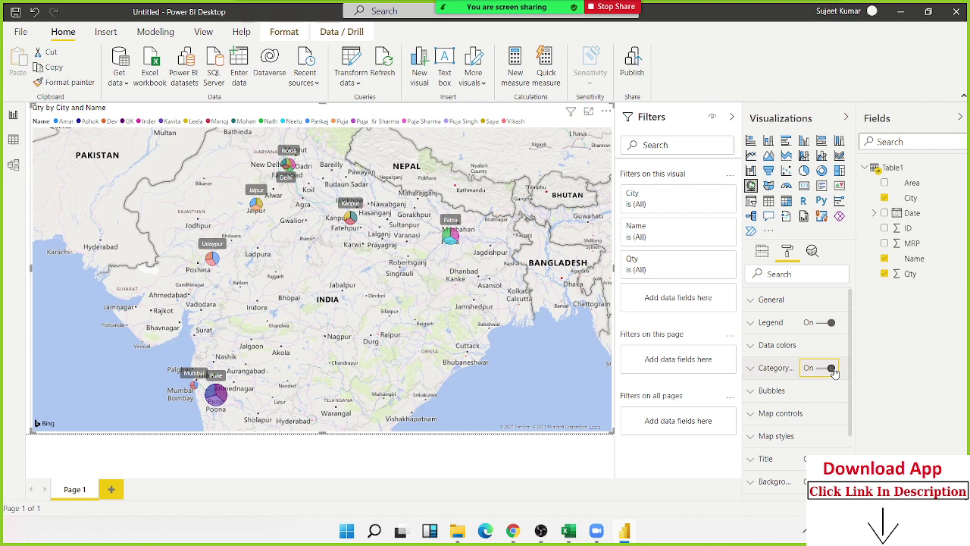
left_click(754, 346)
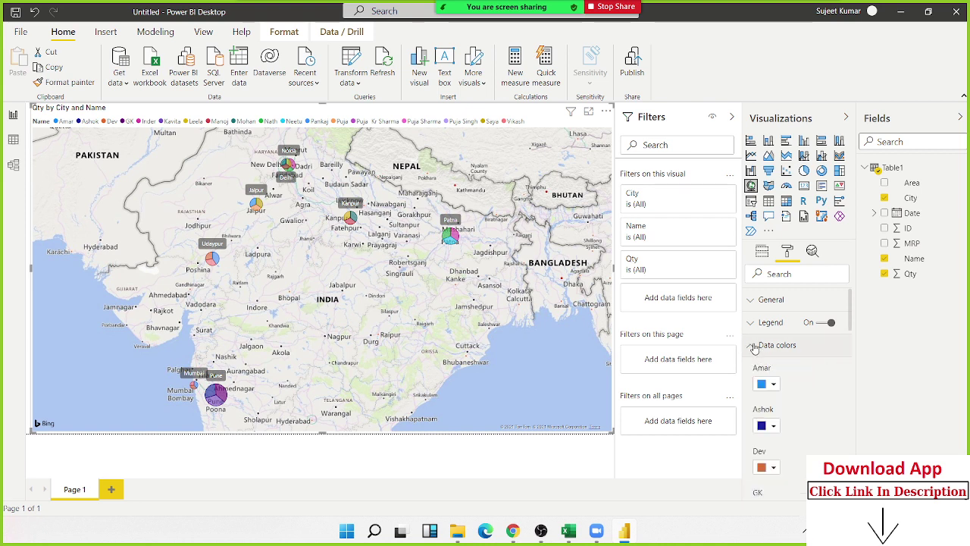
scroll(781, 410, "down", 3)
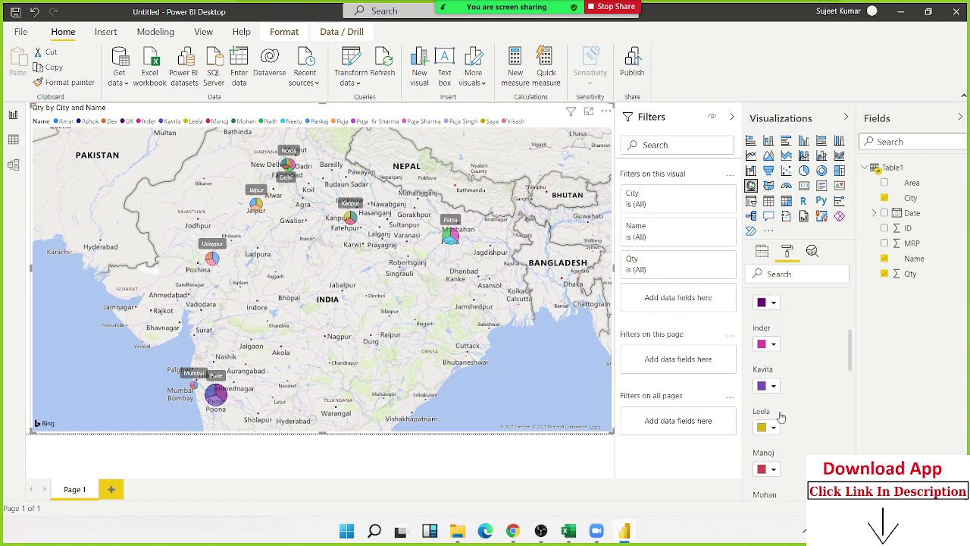
scroll(756, 328, "up", 3)
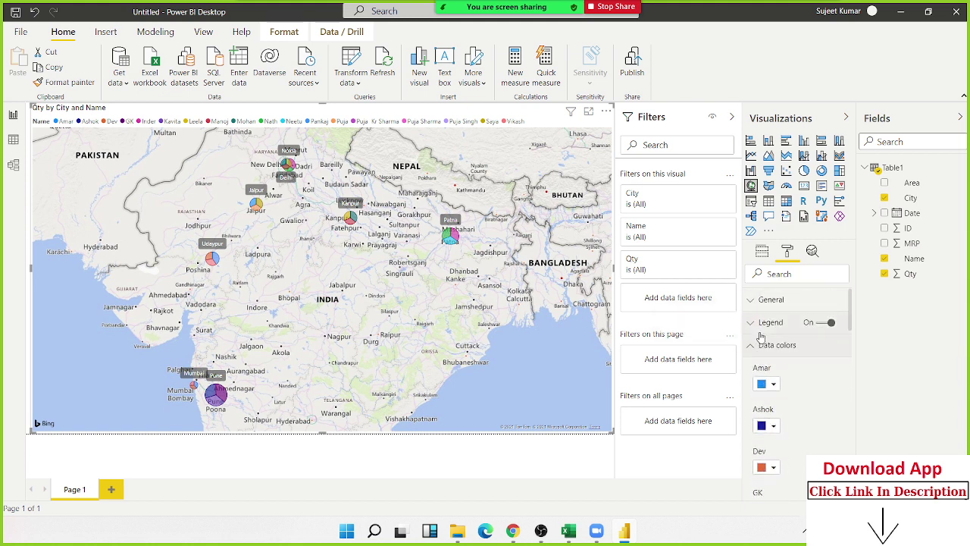
left_click(769, 350)
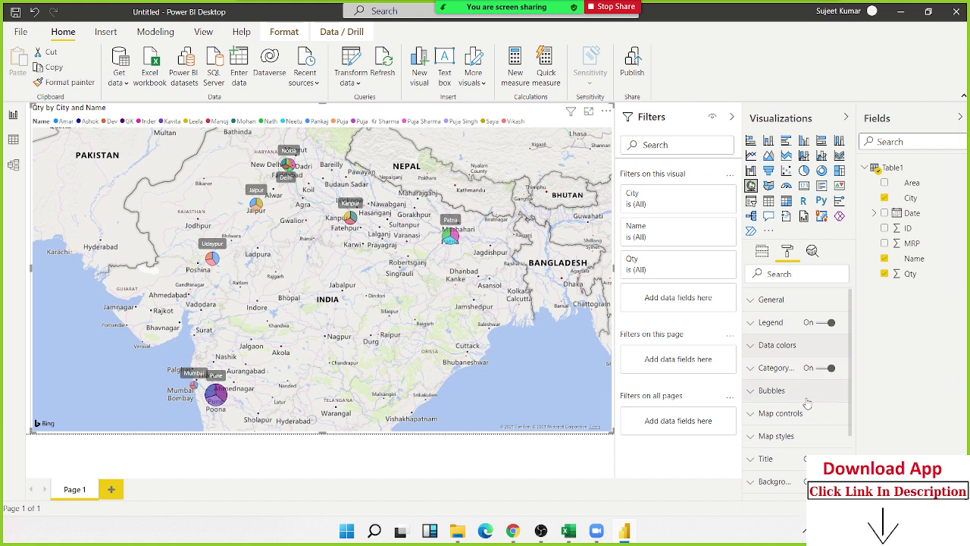
Try the Aerial, Dark, Light and Grayscale map themes, then settle on Road.
left_click(776, 436)
scroll(785, 443, "down", 2)
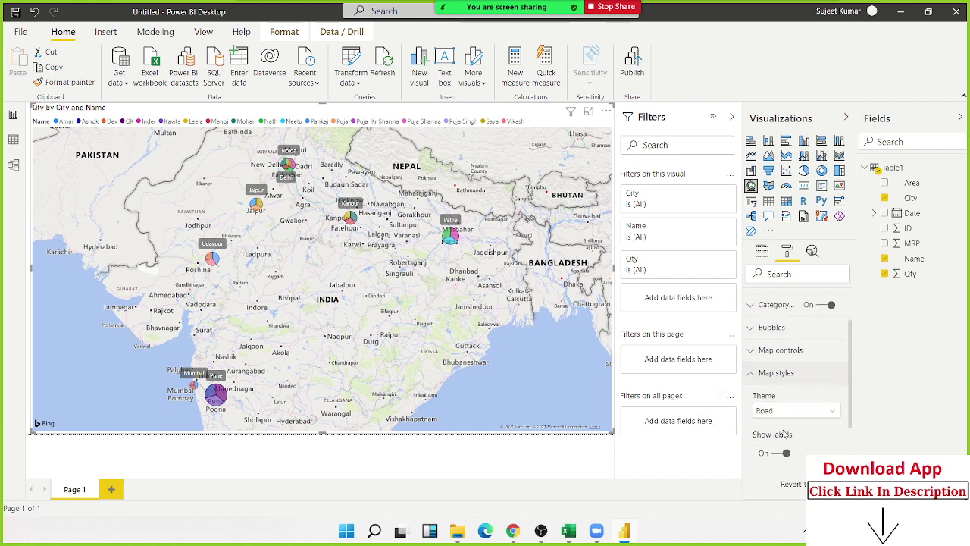
left_click(786, 413)
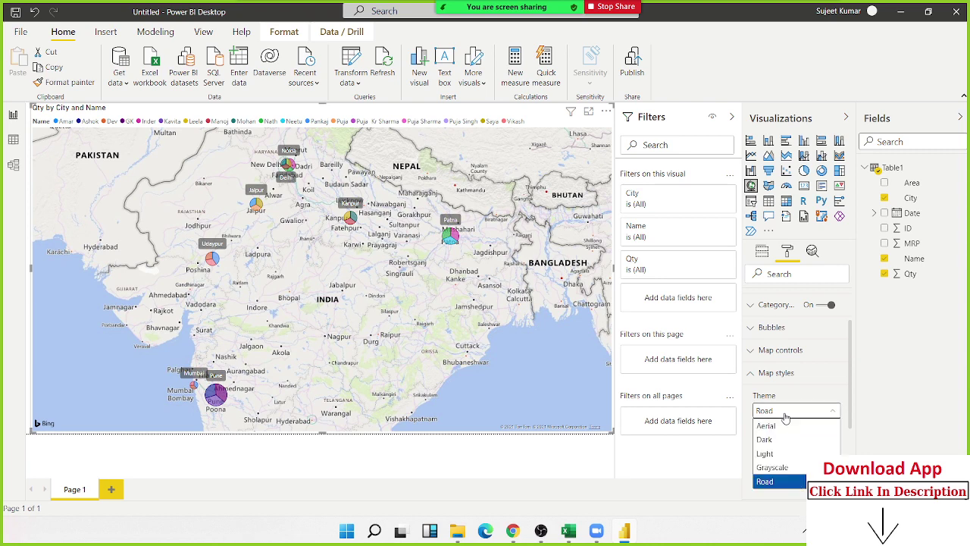
left_click(786, 425)
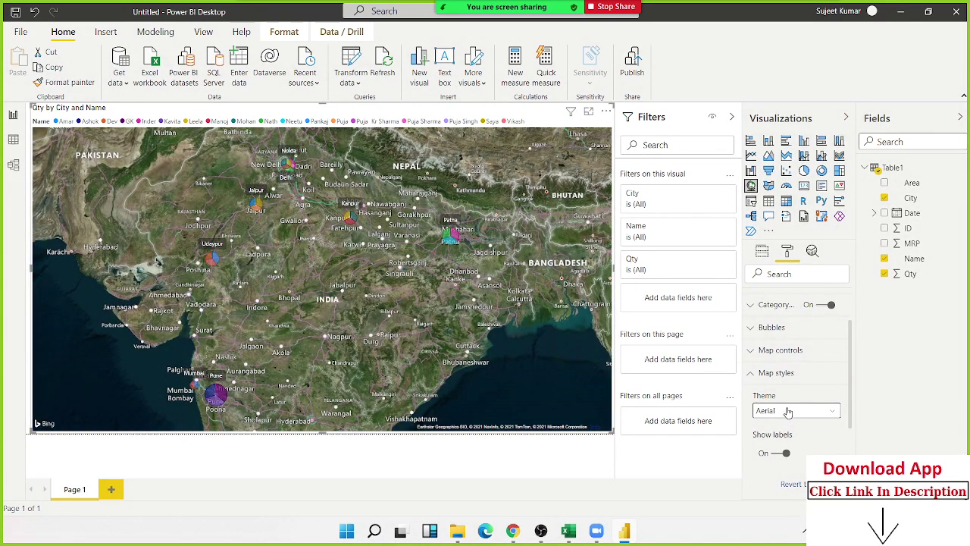
left_click(788, 411)
left_click(785, 440)
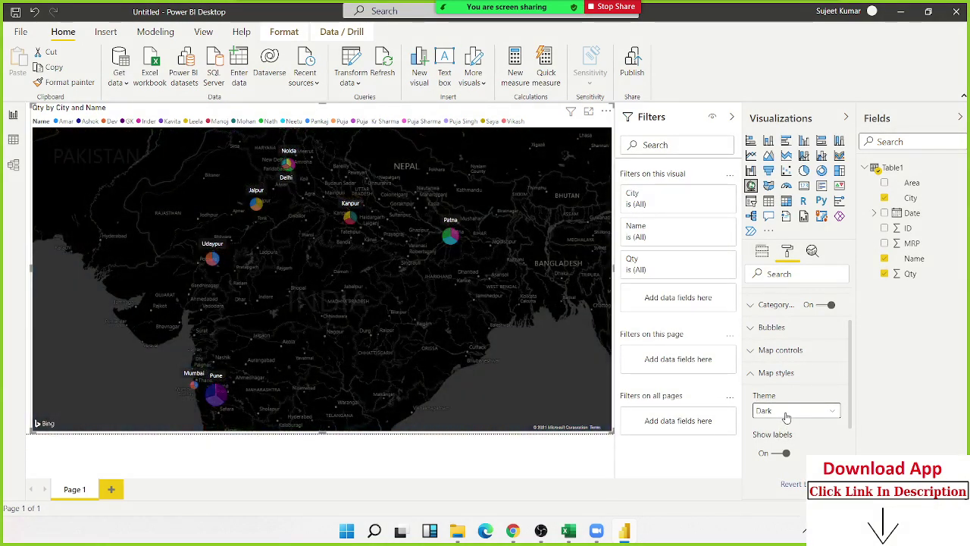
left_click(787, 418)
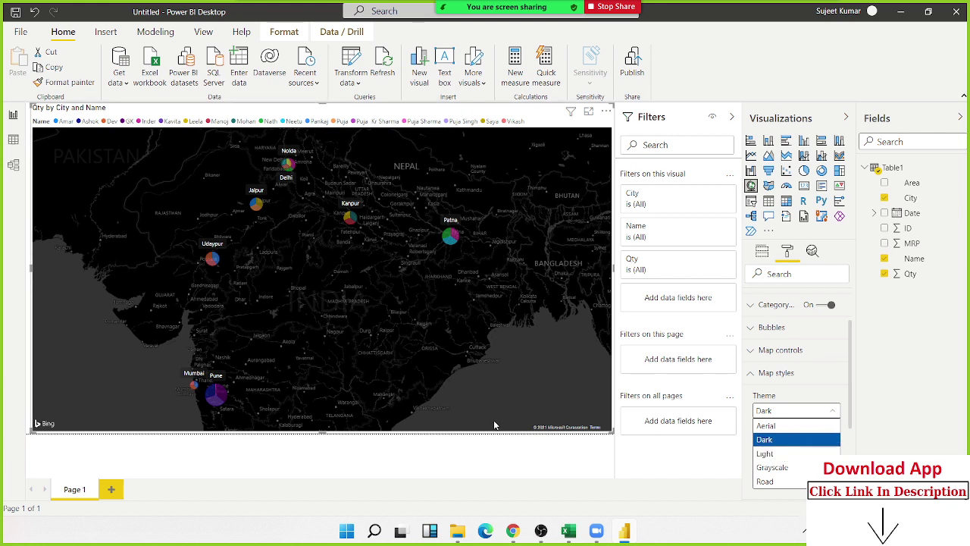
left_click(764, 453)
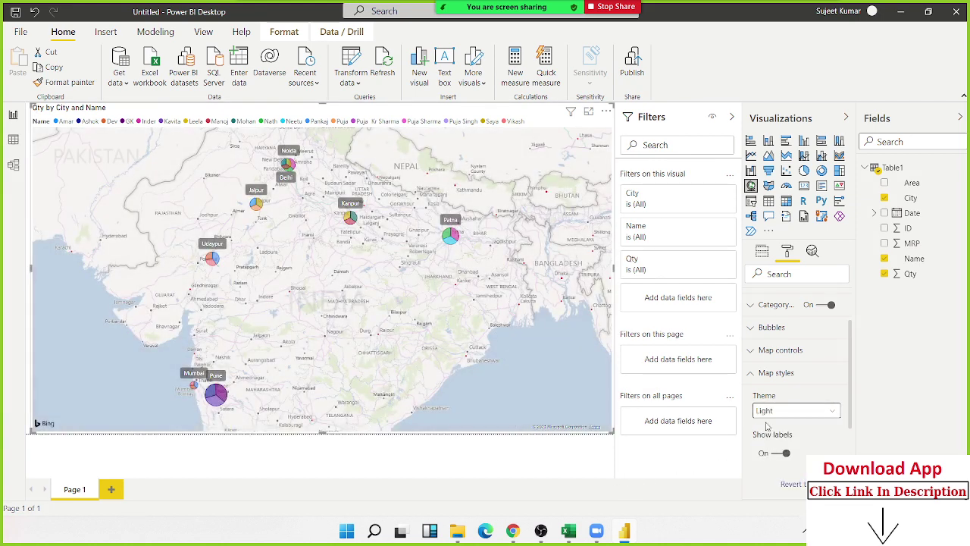
left_click(770, 412)
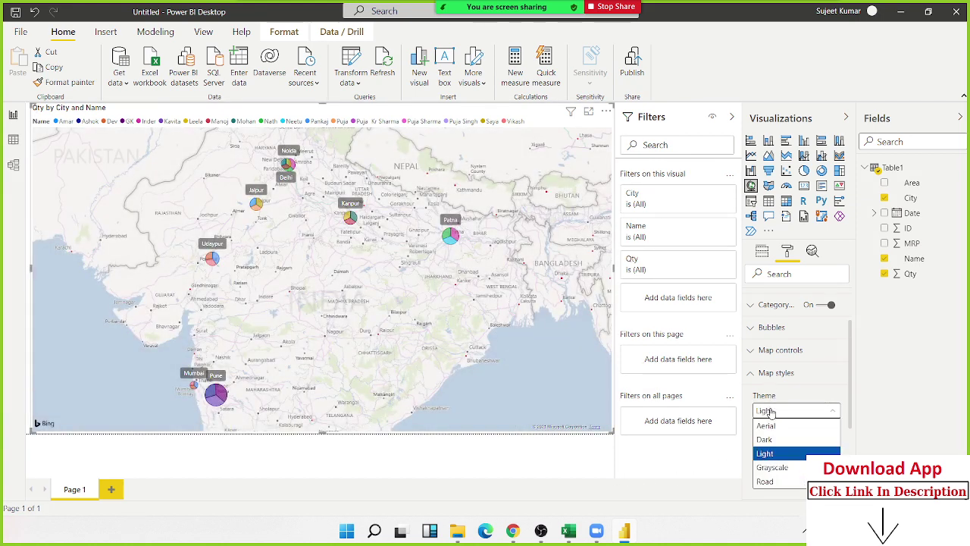
left_click(785, 468)
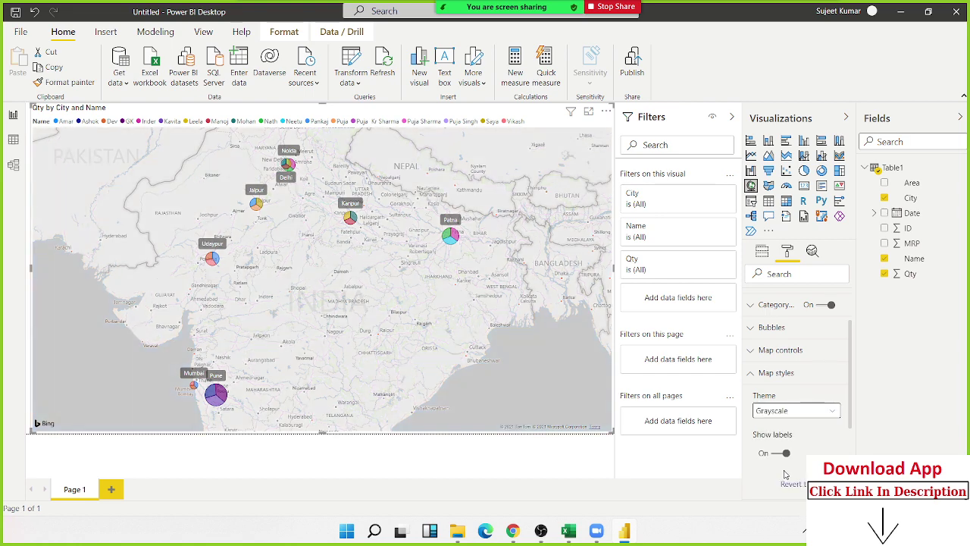
left_click(773, 413)
left_click(779, 481)
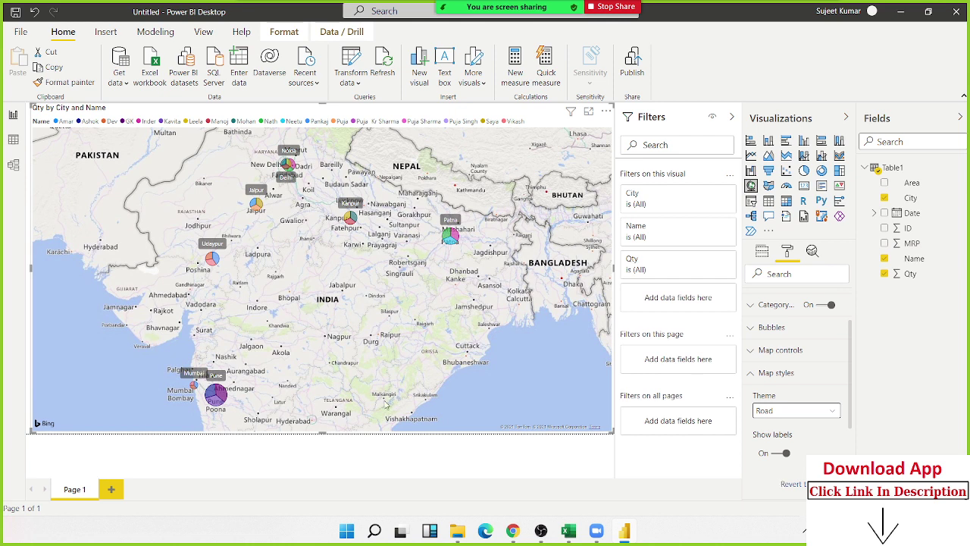
scroll(803, 422, "down", 1)
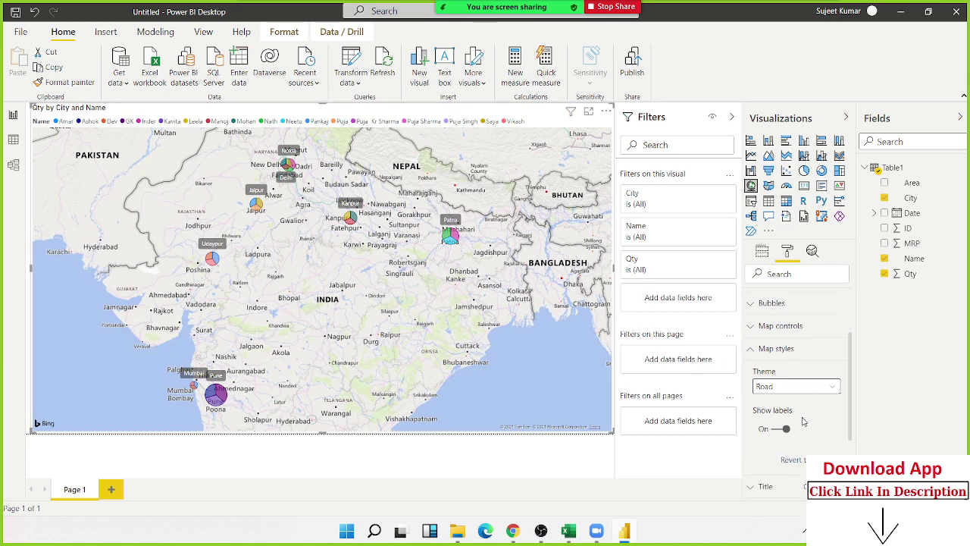
scroll(804, 422, "down", 3)
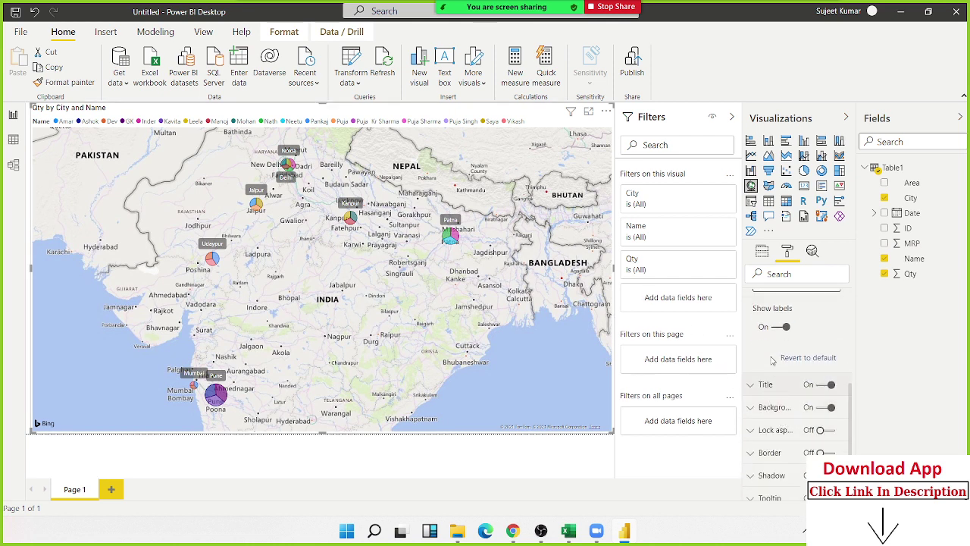
left_click(773, 329)
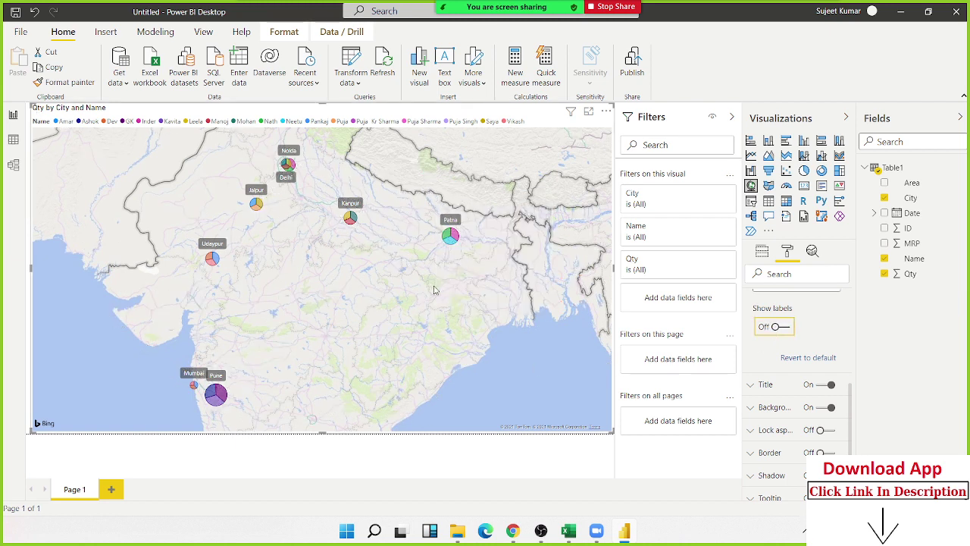
left_click(788, 327)
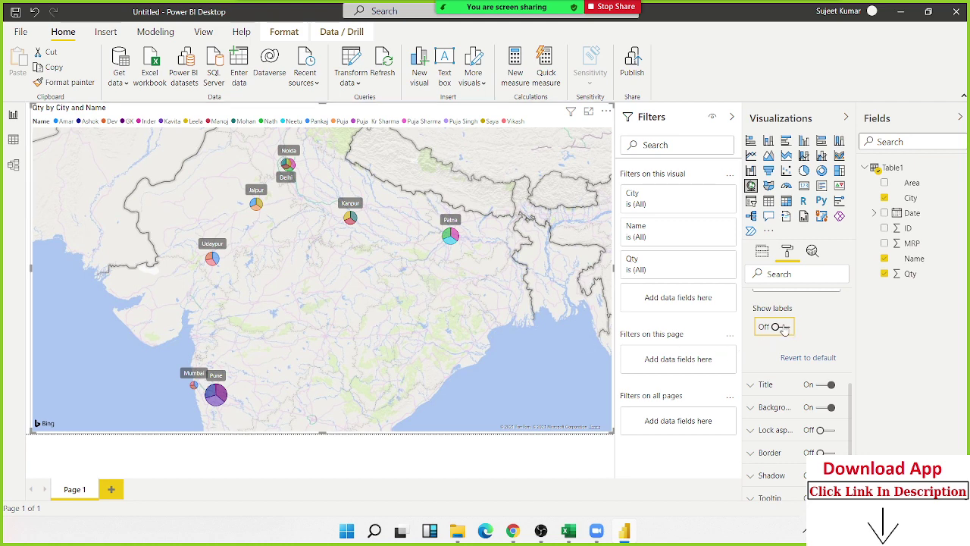
scroll(768, 409, "down", 1)
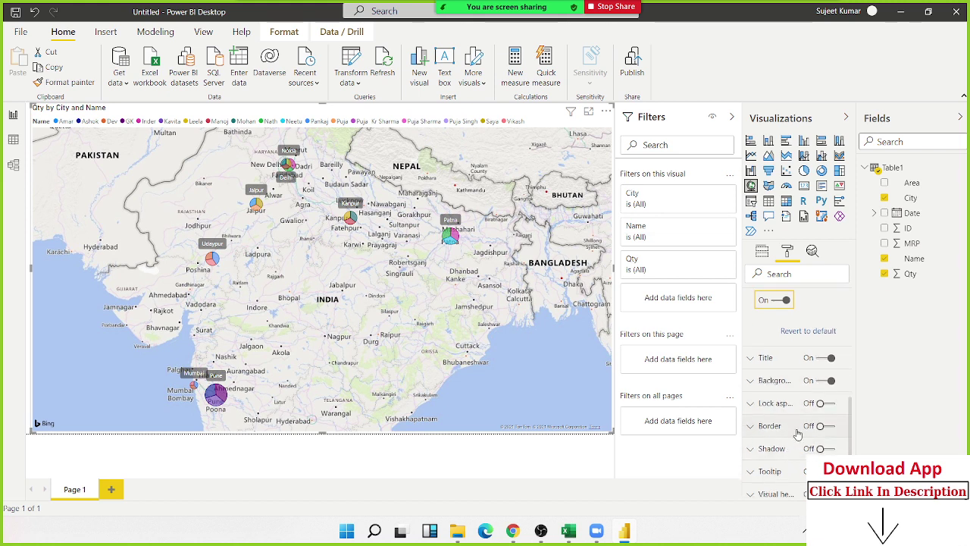
left_click(832, 426)
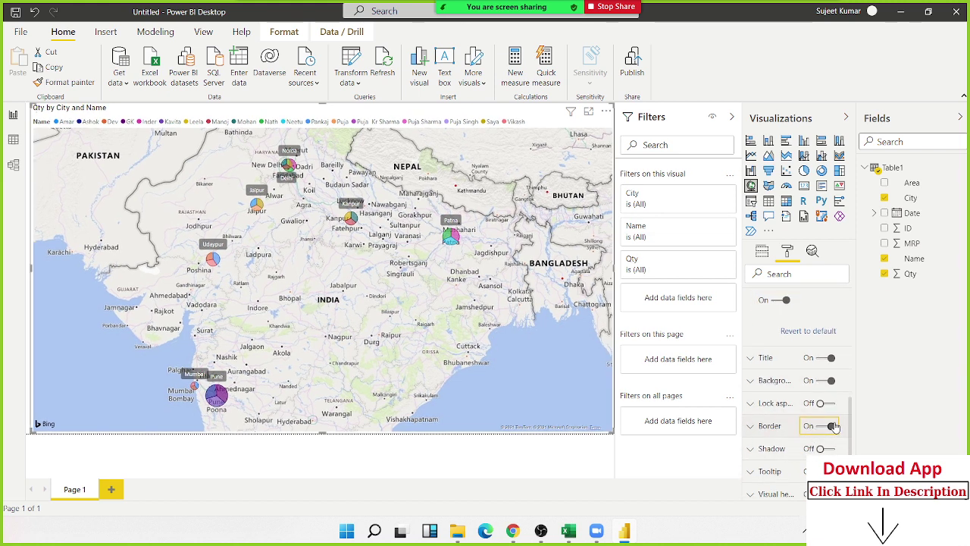
left_click(832, 426)
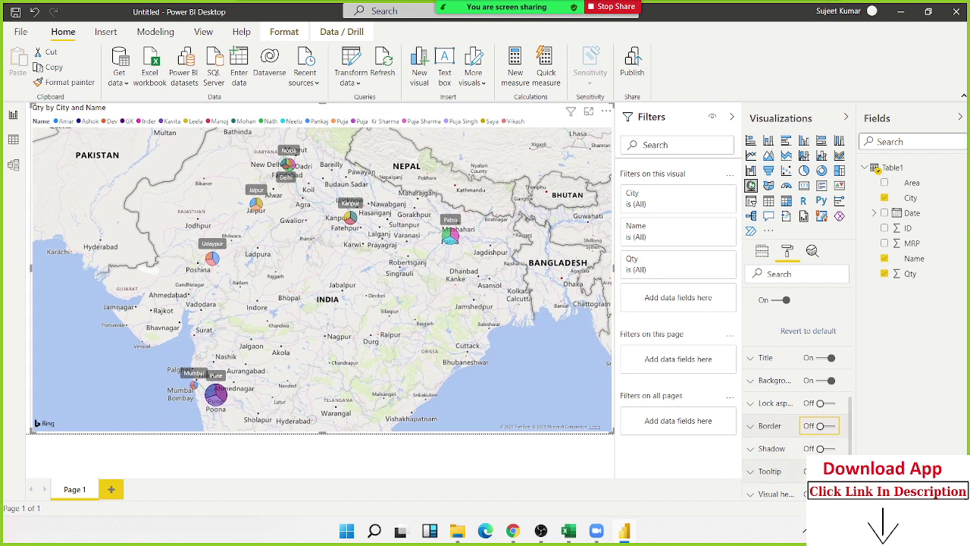
scroll(754, 413, "up", 3)
scroll(754, 413, "up", 2)
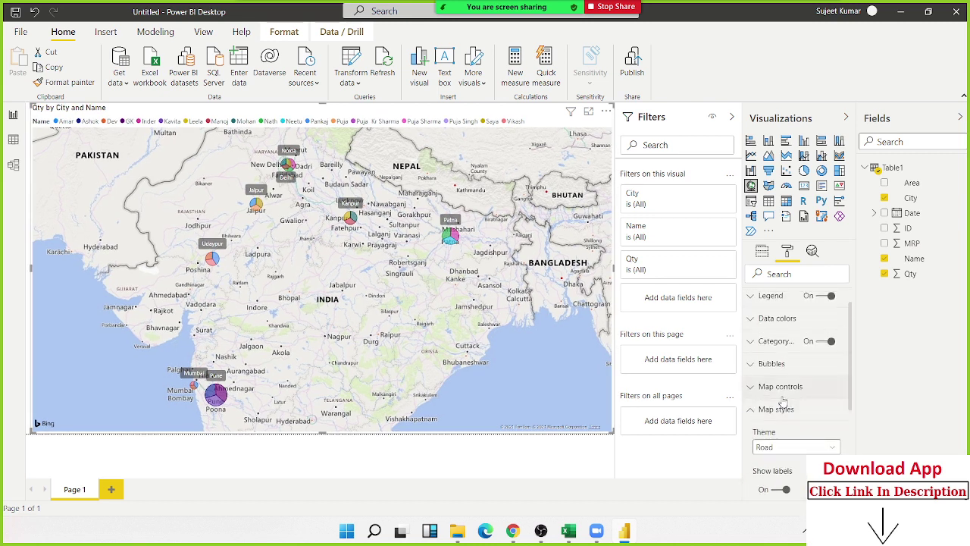
left_click(752, 410)
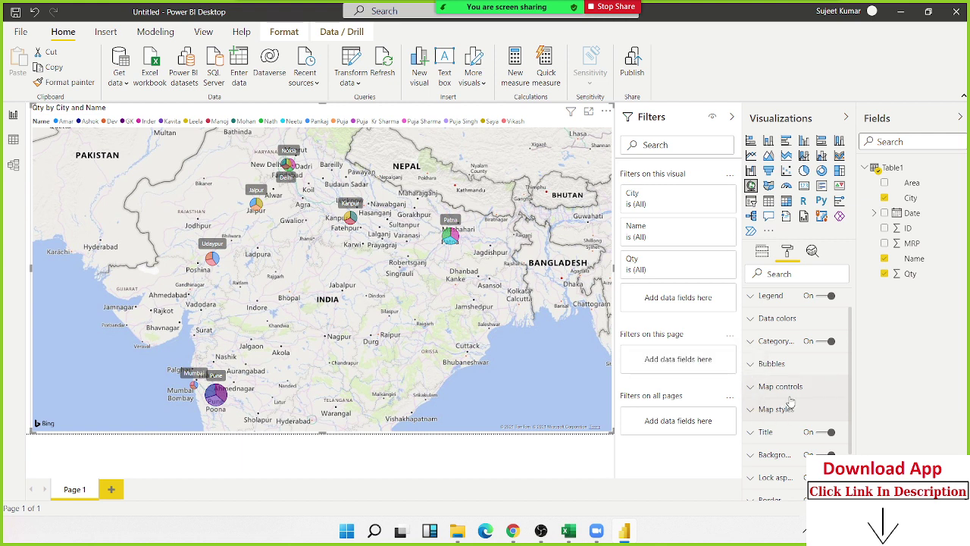
scroll(752, 383, "up", 1)
left_click(750, 369)
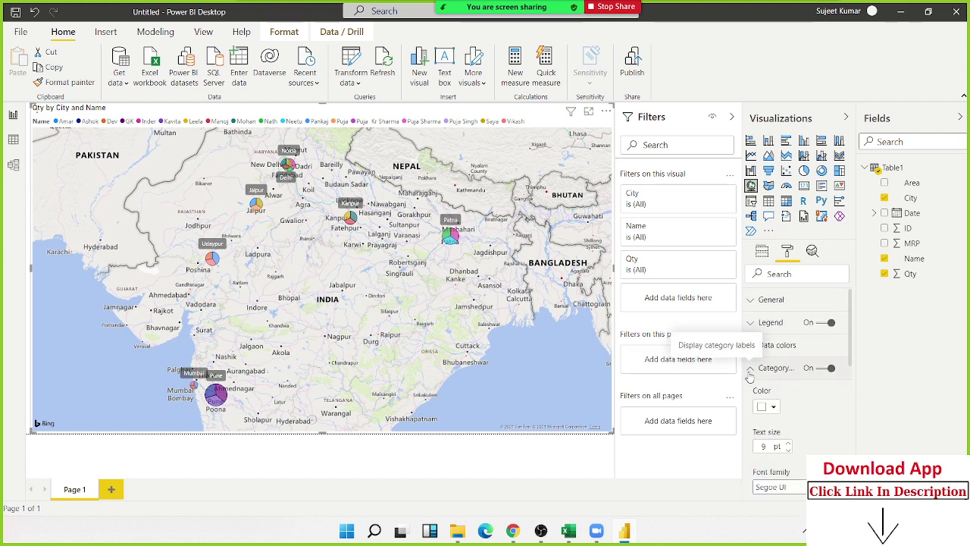
scroll(776, 413, "down", 2)
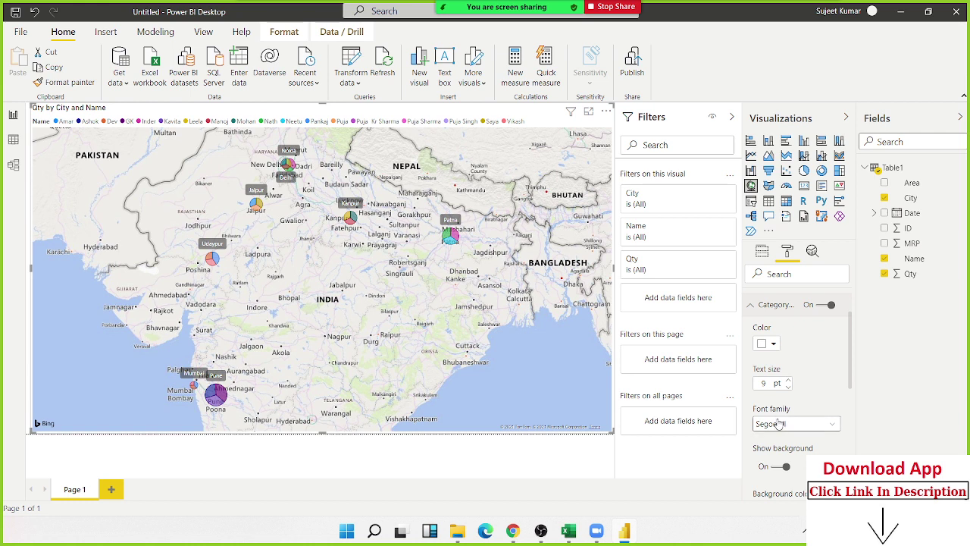
scroll(779, 422, "down", 3)
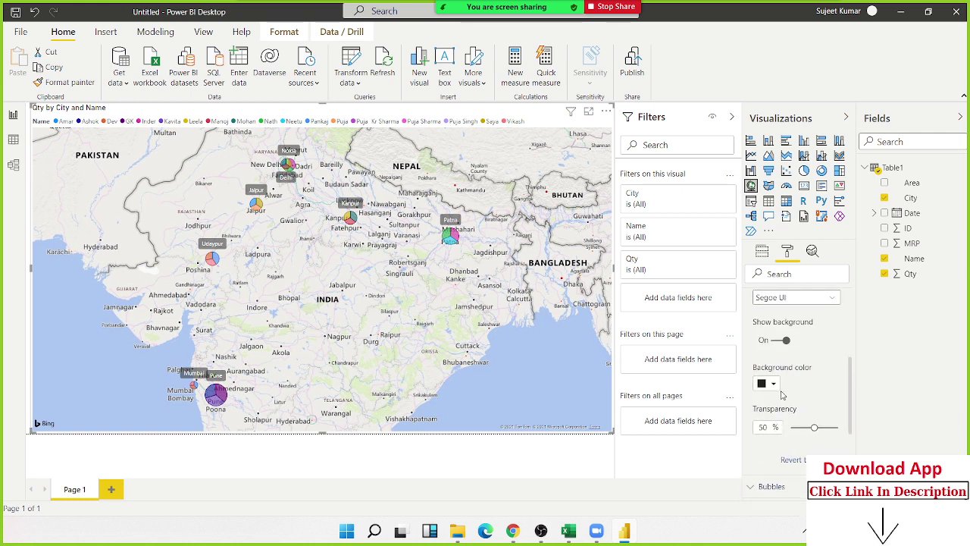
scroll(798, 443, "down", 1)
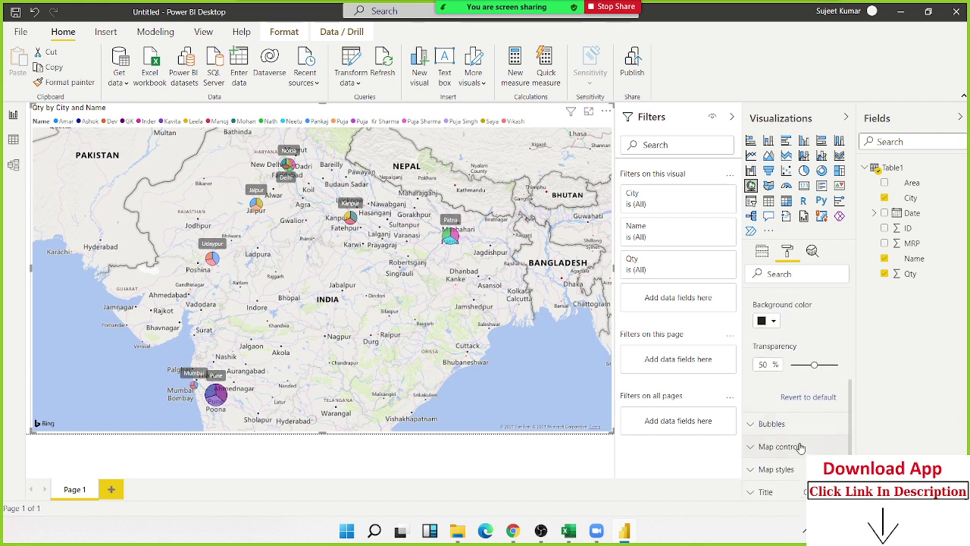
scroll(799, 439, "up", 1)
scroll(803, 434, "up", 3)
scroll(802, 434, "up", 2)
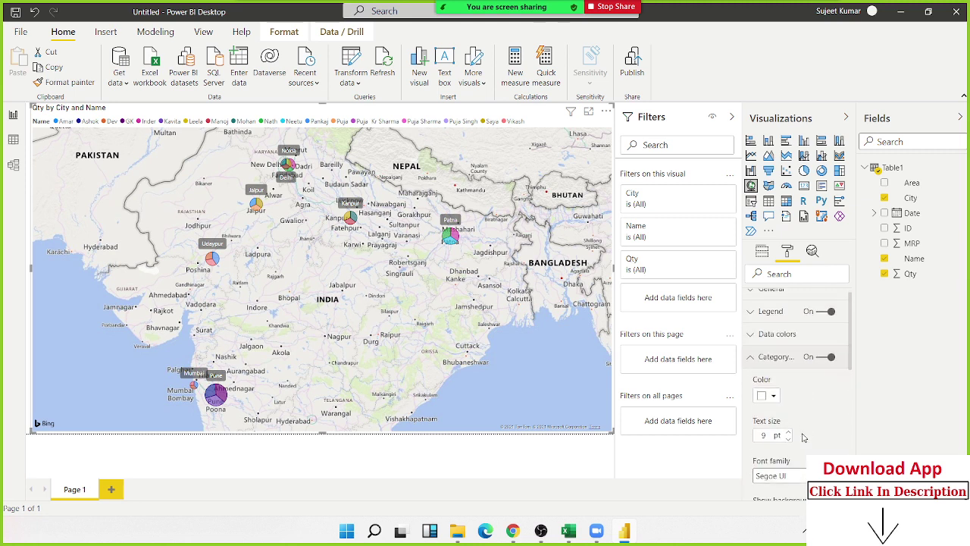
scroll(796, 424, "up", 1)
left_click(756, 369)
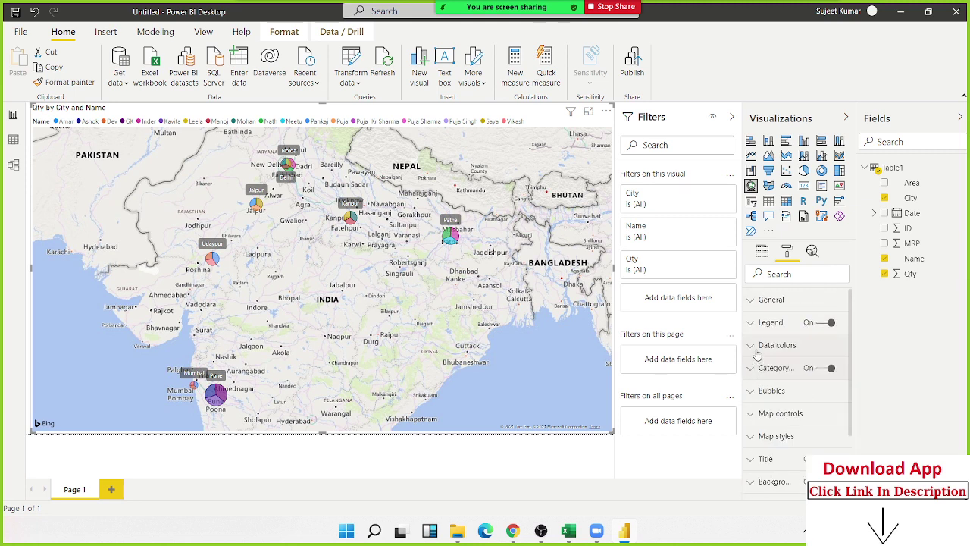
left_click(758, 345)
scroll(812, 399, "down", 3)
scroll(812, 399, "down", 3)
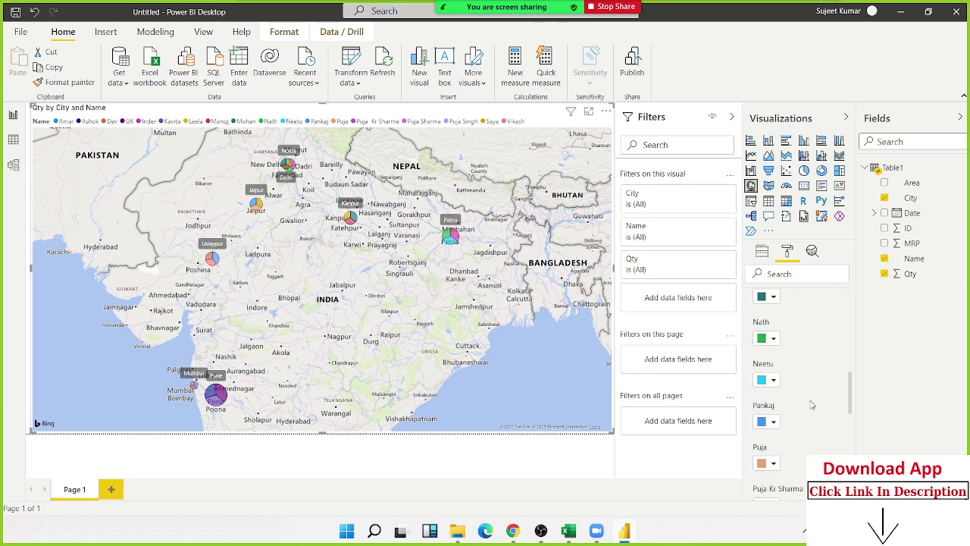
scroll(812, 401, "down", 3)
scroll(810, 407, "up", 2)
scroll(811, 407, "up", 2)
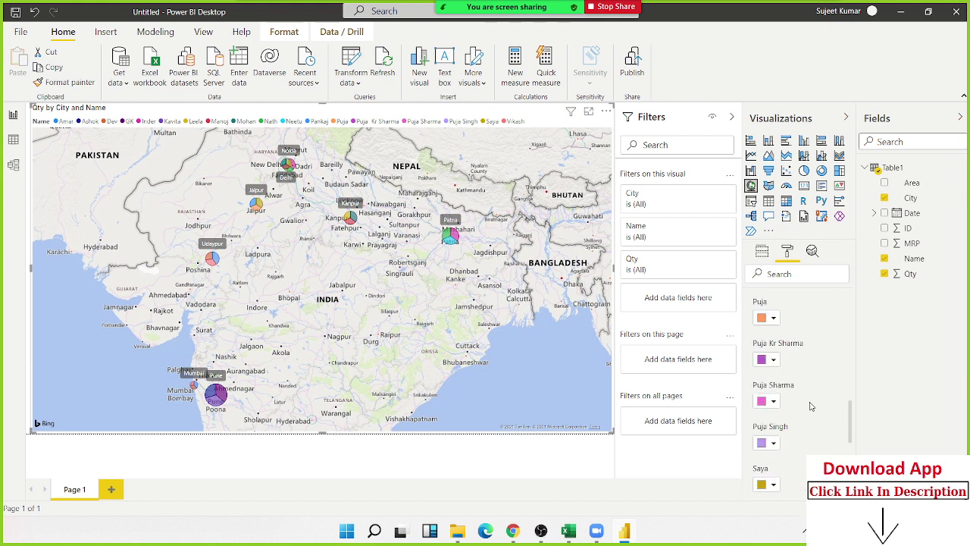
scroll(810, 407, "up", 3)
scroll(810, 407, "up", 3)
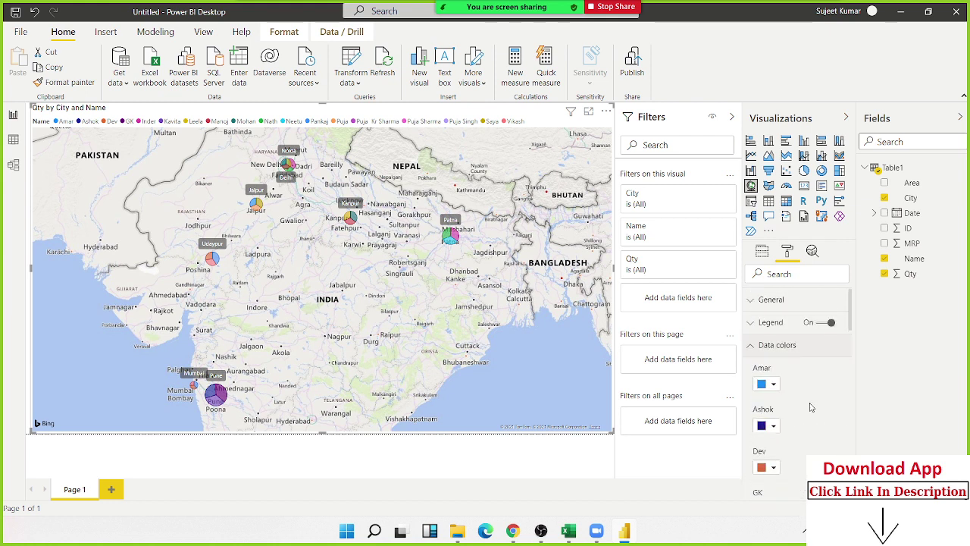
left_click(749, 351)
left_click(762, 307)
scroll(762, 311, "down", 3)
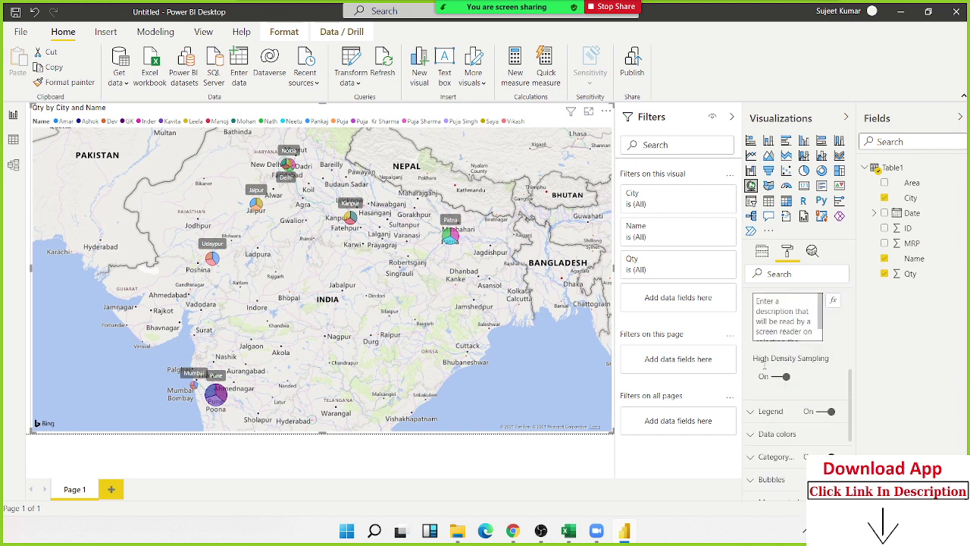
scroll(764, 334, "down", 2)
left_click(771, 402)
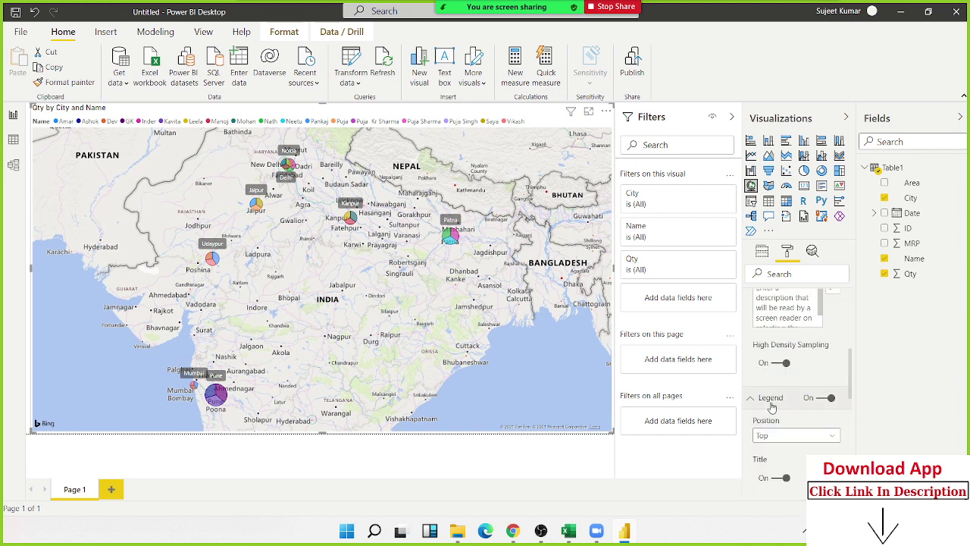
scroll(772, 407, "down", 3)
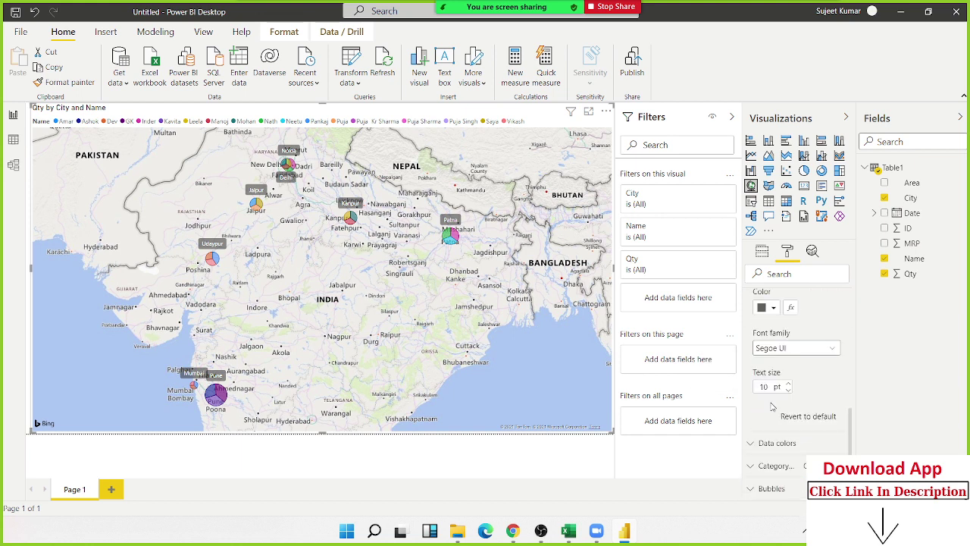
scroll(771, 407, "up", 1)
scroll(771, 407, "down", 4)
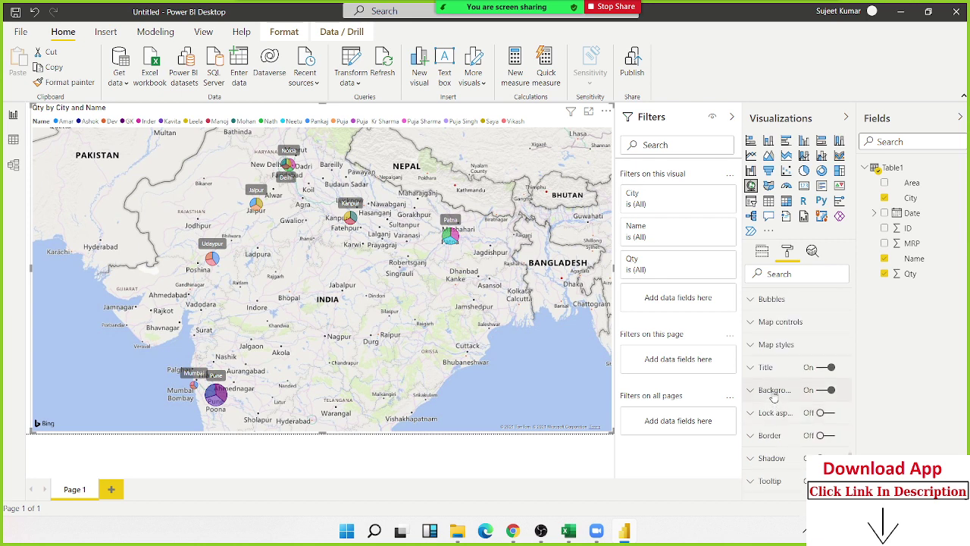
Raise the Bubbles size from -10 to 34 so the city pies overlap.
left_click(773, 304)
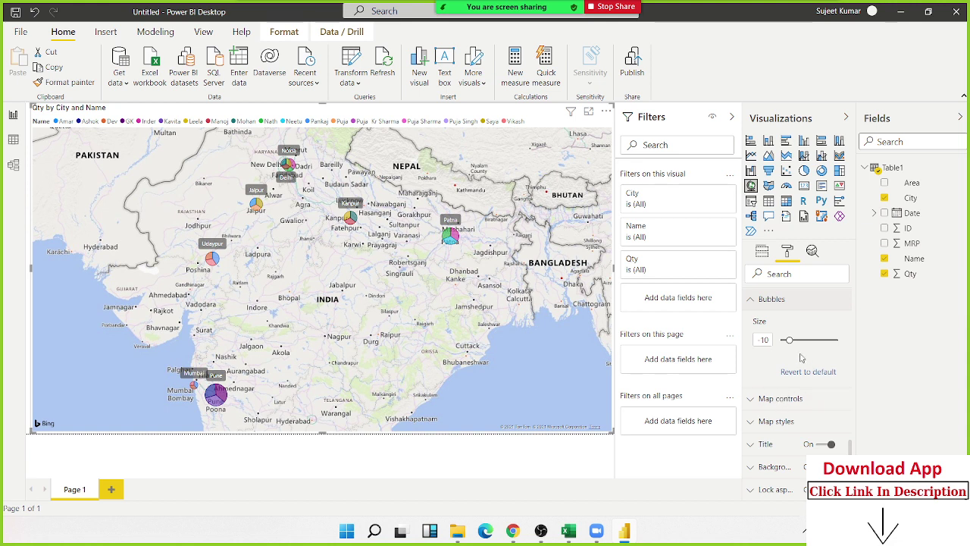
left_click_drag(789, 340, 809, 342)
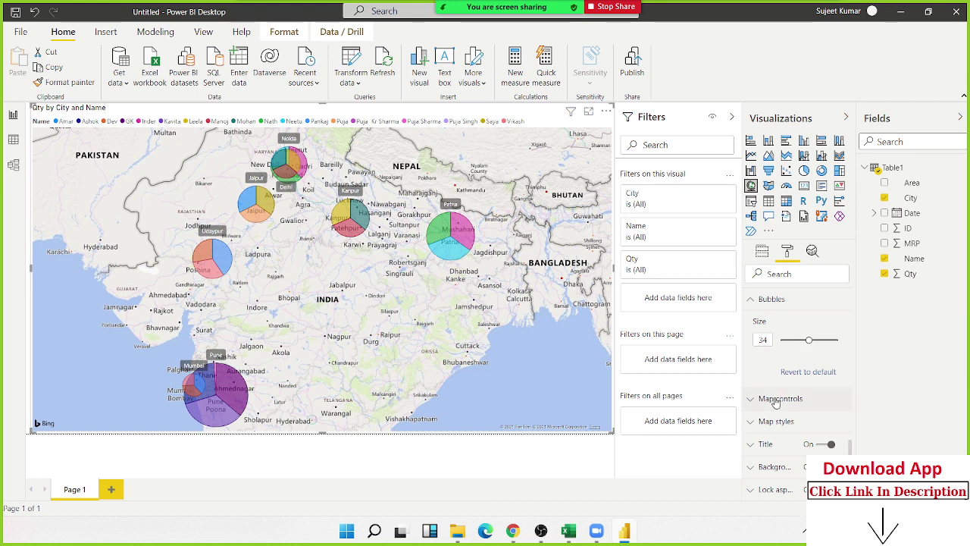
scroll(779, 396, "down", 1)
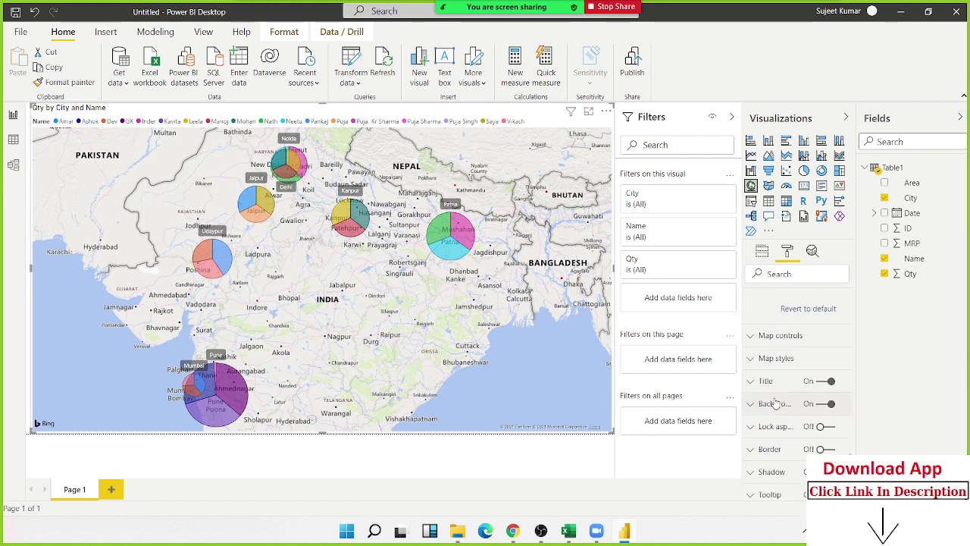
In Map controls, switch Auto zoom off and then back on.
left_click(761, 338)
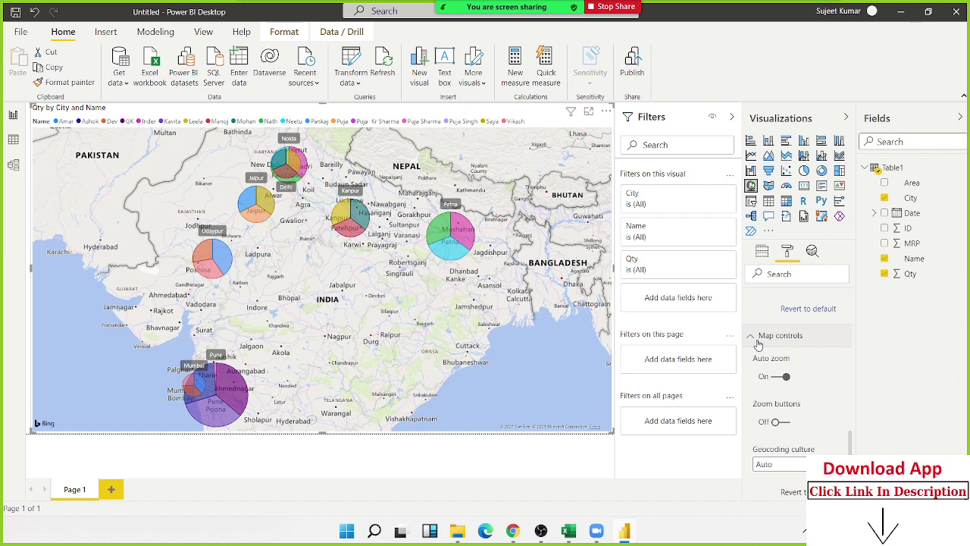
left_click(758, 343)
left_click(758, 342)
left_click(778, 379)
left_click(779, 378)
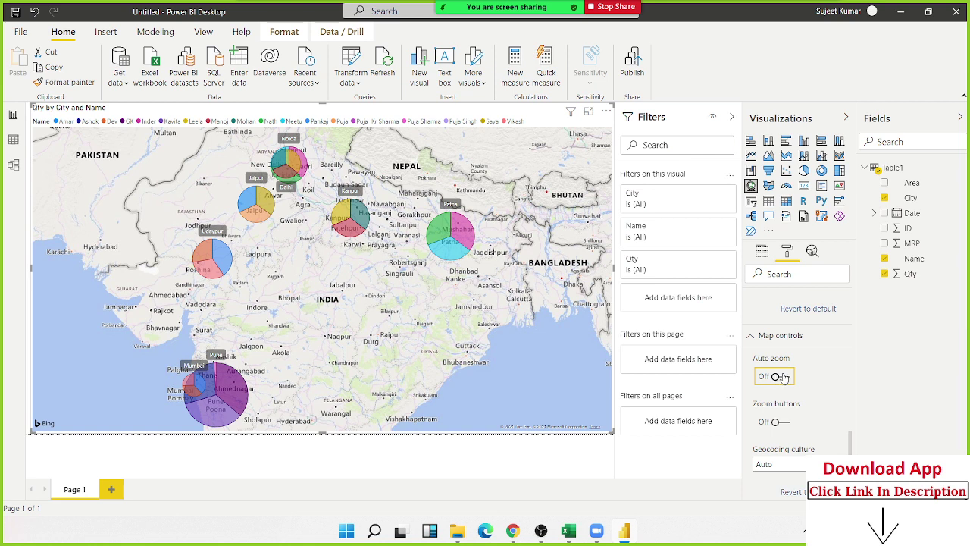
Turn Zoom buttons on then off again, and check the Analytics pane for the map.
scroll(773, 386, "down", 2)
scroll(773, 387, "down", 2)
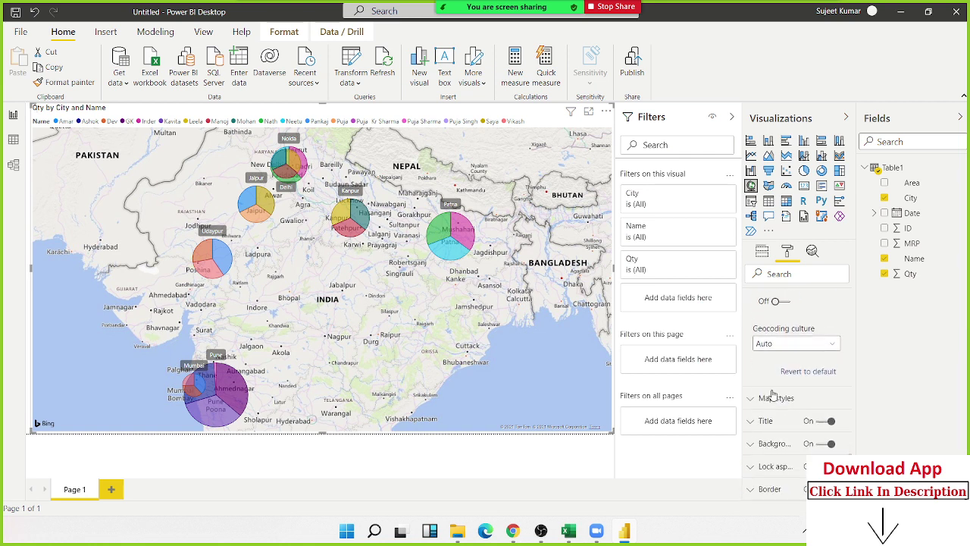
scroll(791, 353, "down", 3)
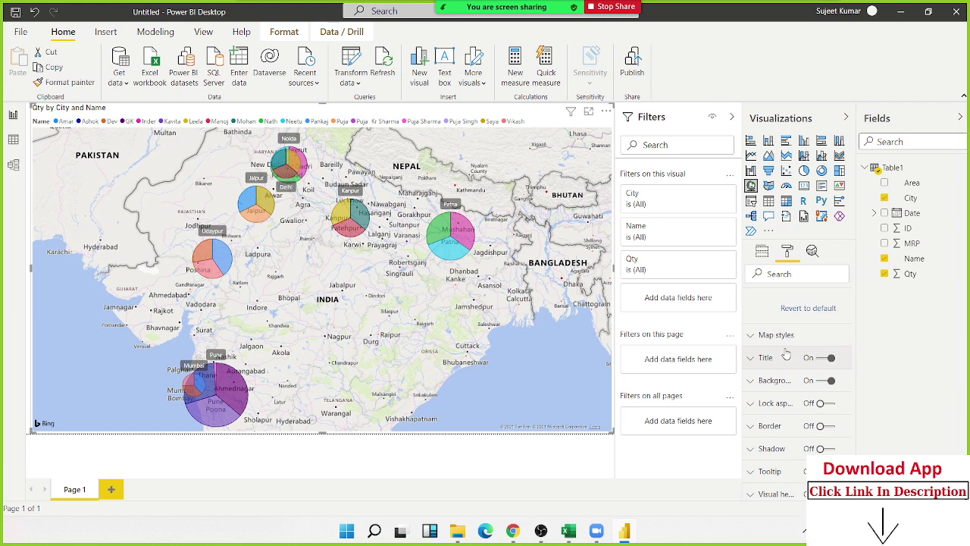
left_click(784, 344)
scroll(784, 344, "up", 3)
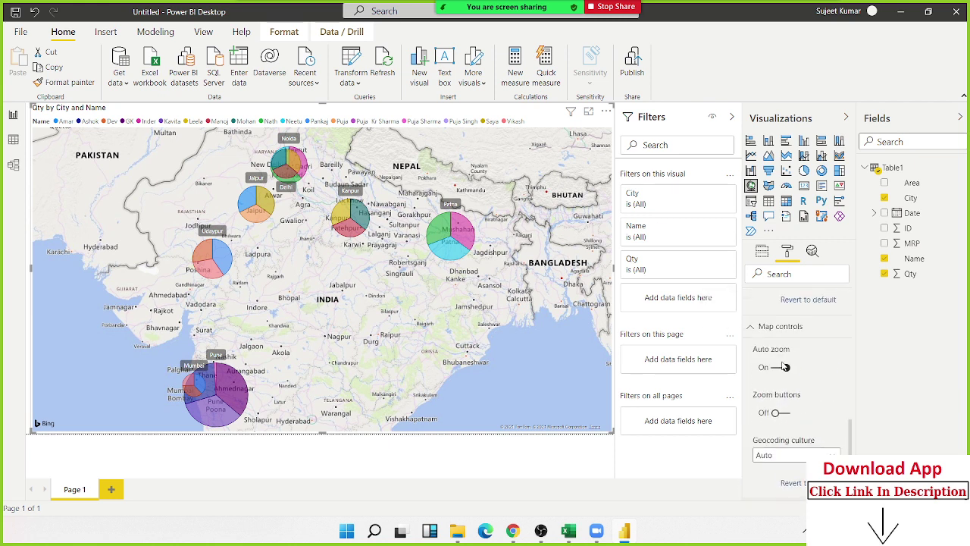
scroll(786, 364, "up", 2)
left_click(784, 427)
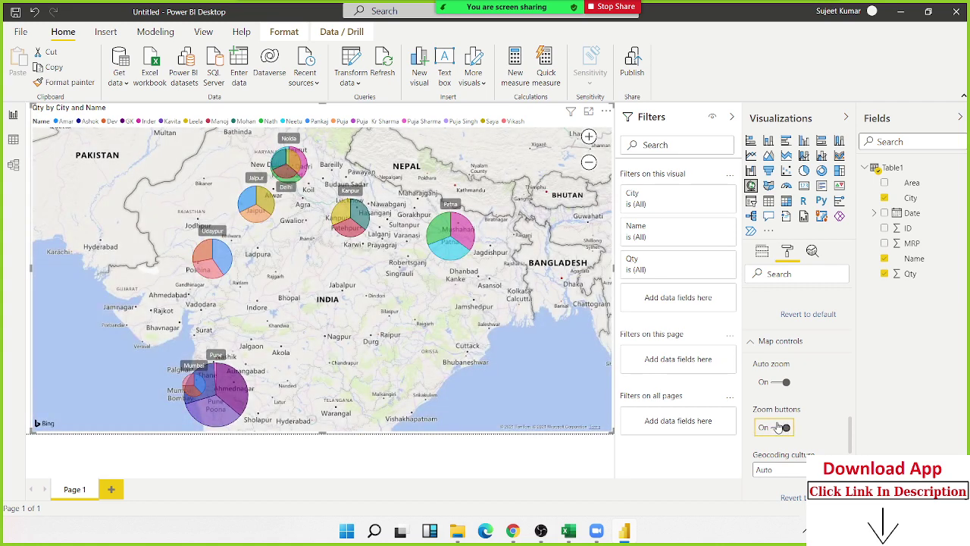
left_click(778, 427)
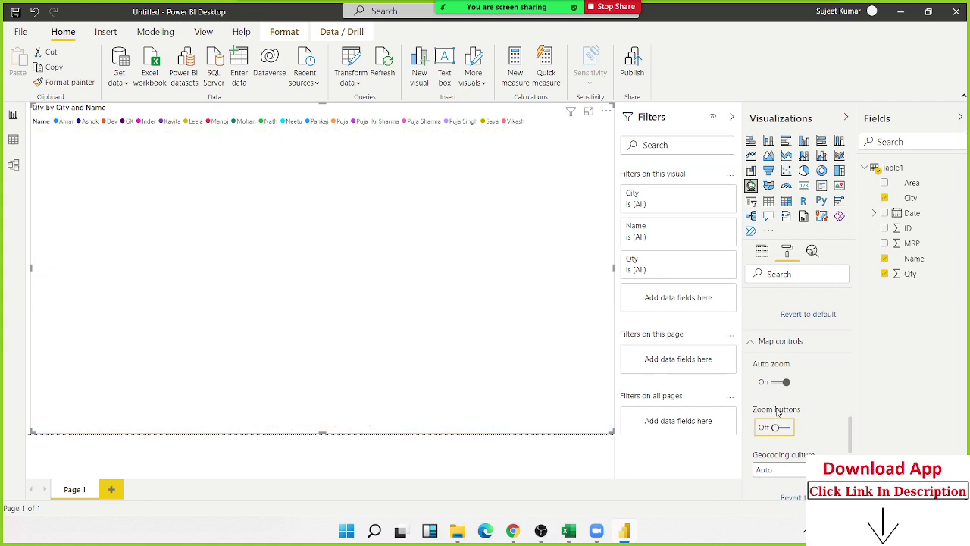
scroll(793, 337, "down", 3)
scroll(794, 337, "up", 3)
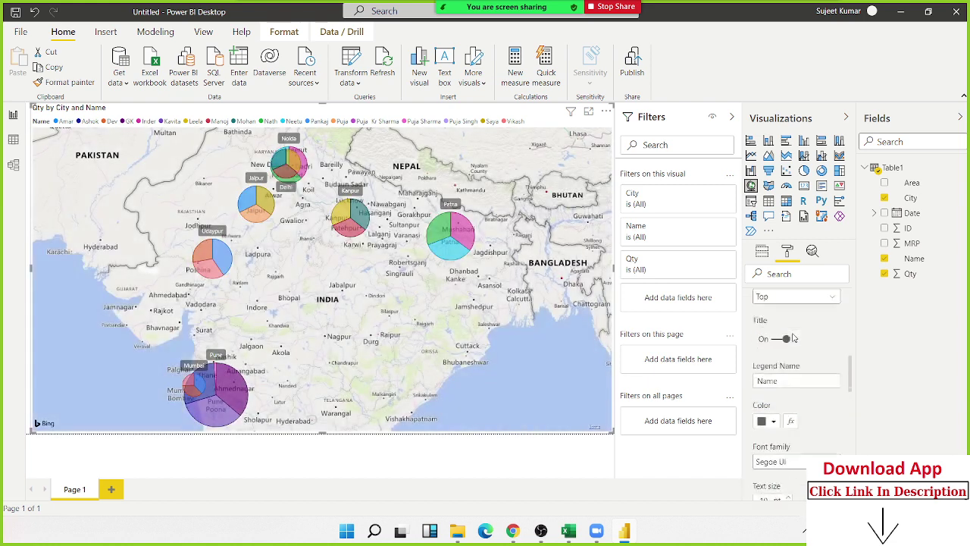
left_click(812, 251)
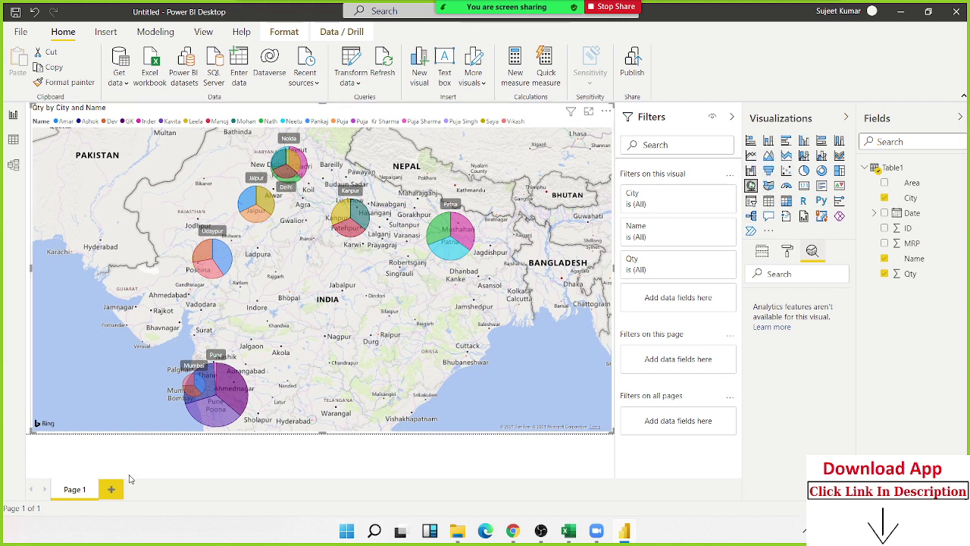
Create a blank Page 2 from the page tabs.
left_click(111, 491)
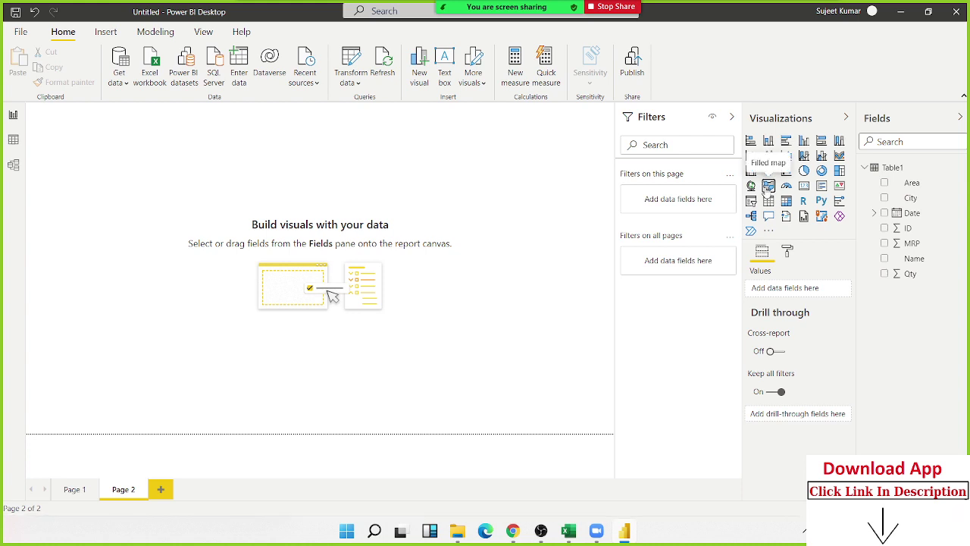
Add a filled map on Page 2, stretch it across the canvas, and set City as Location.
left_click(768, 186)
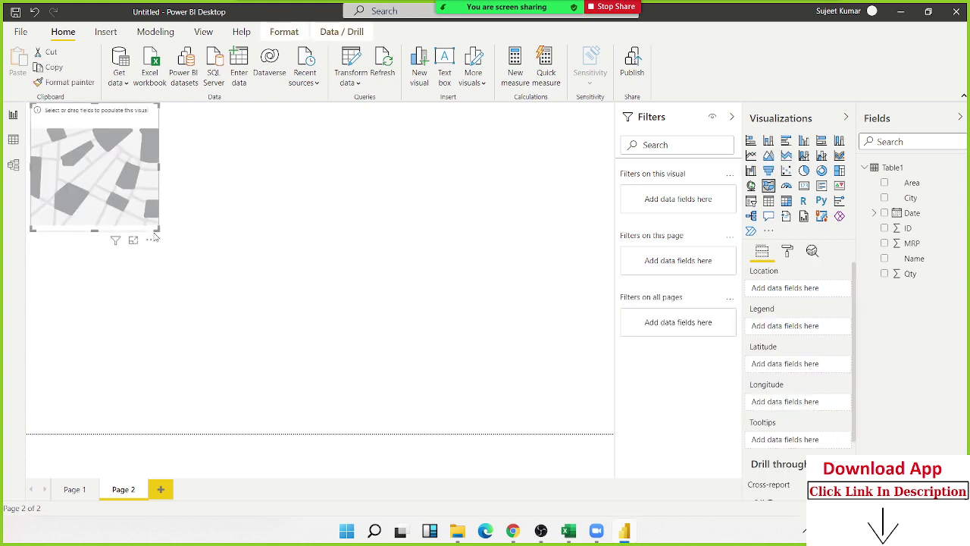
mouse_move(160, 227)
left_mouse_down()
mouse_move(561, 421)
mouse_move(563, 408)
left_mouse_up()
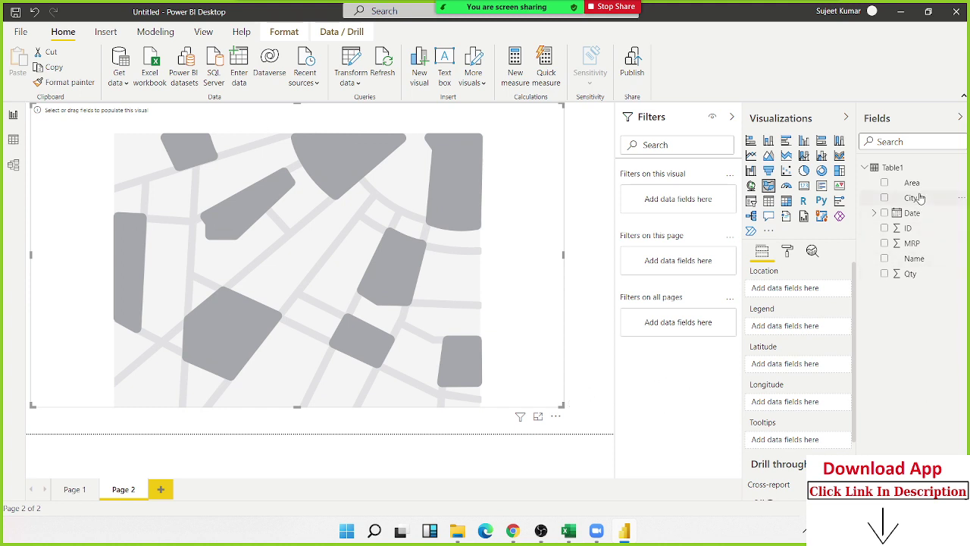
left_click_drag(917, 198, 442, 278)
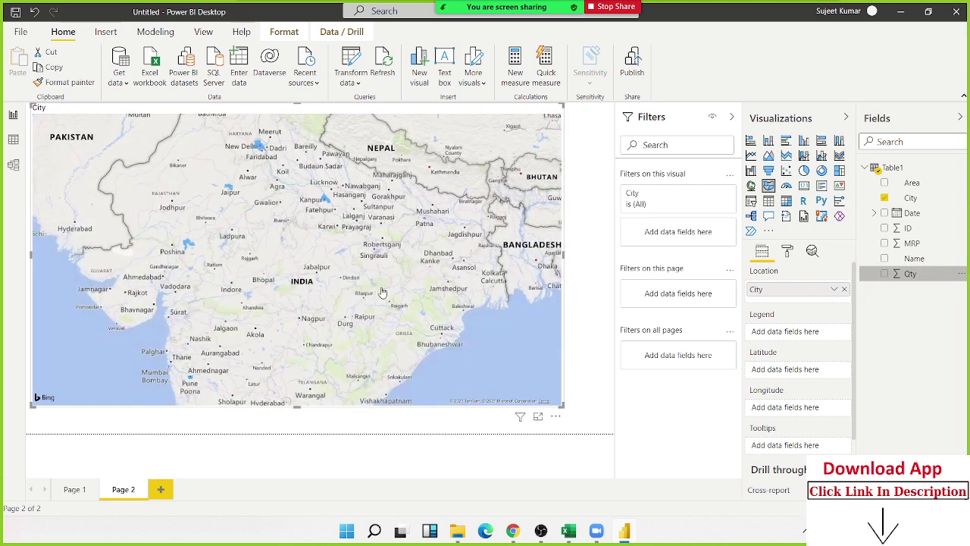
Add Qty to the city map's Tooltips, briefly trying it in the Legend well first.
left_click_drag(920, 280, 393, 301)
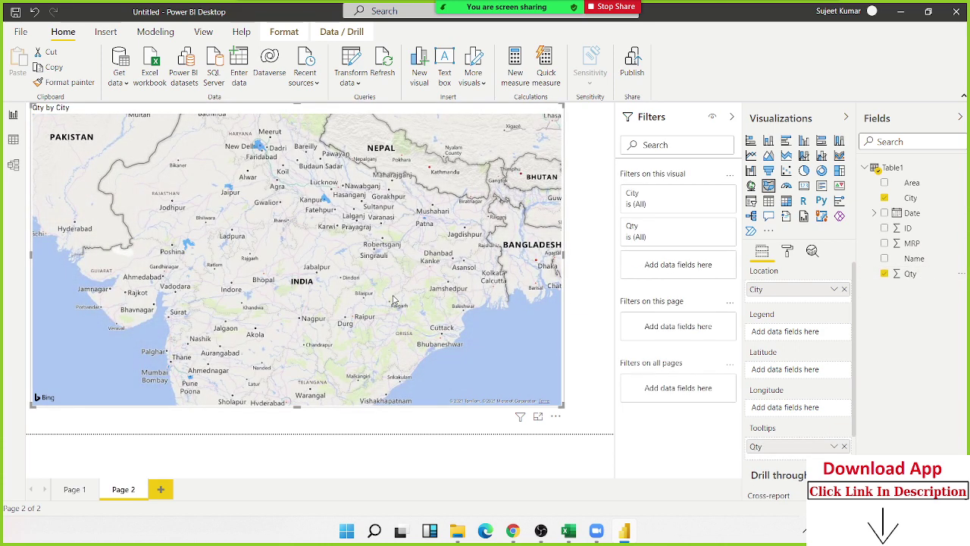
scroll(777, 443, "down", 1)
scroll(786, 433, "down", 1)
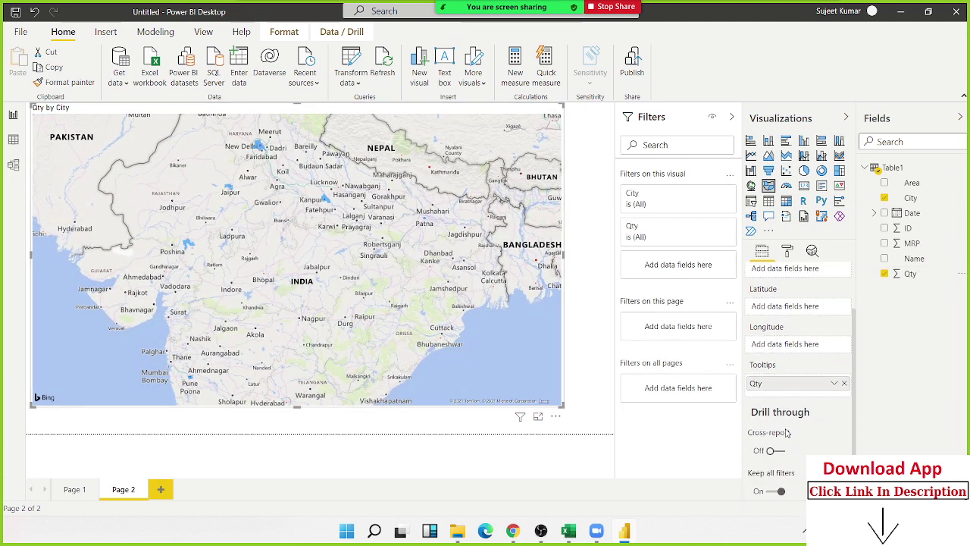
scroll(781, 377, "up", 2)
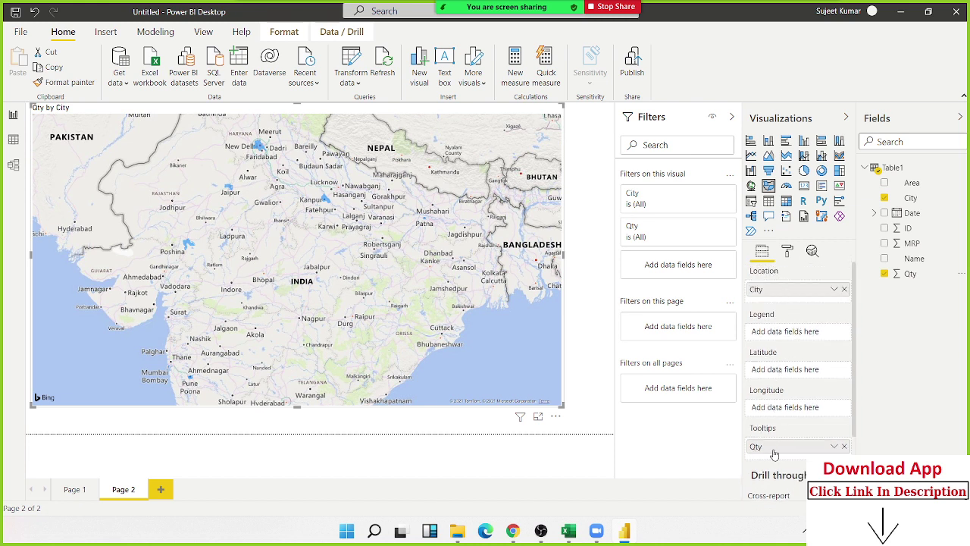
left_click_drag(774, 451, 786, 341)
left_click_drag(785, 337, 793, 446)
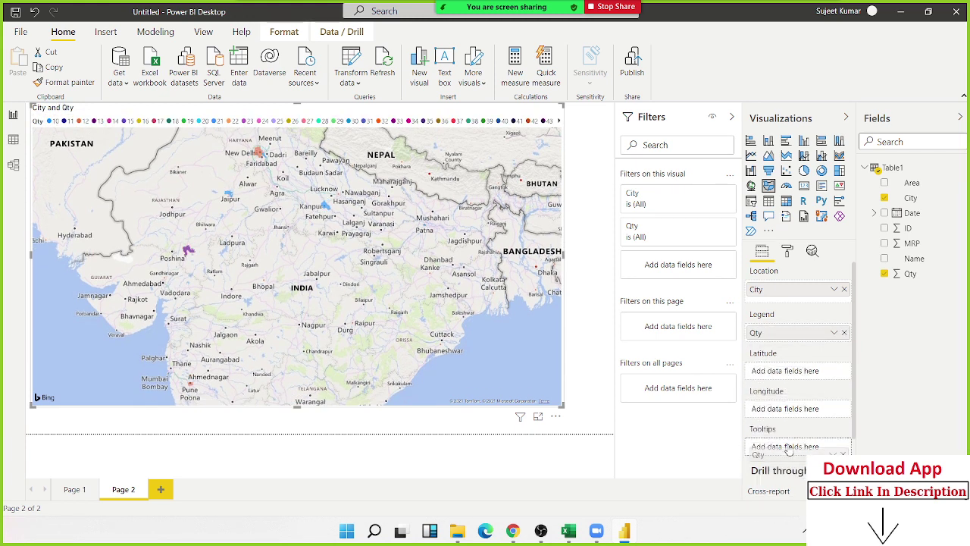
left_click_drag(793, 445, 788, 448)
Switch to the Data view to see Table1's 796 rows.
scroll(786, 439, "down", 1)
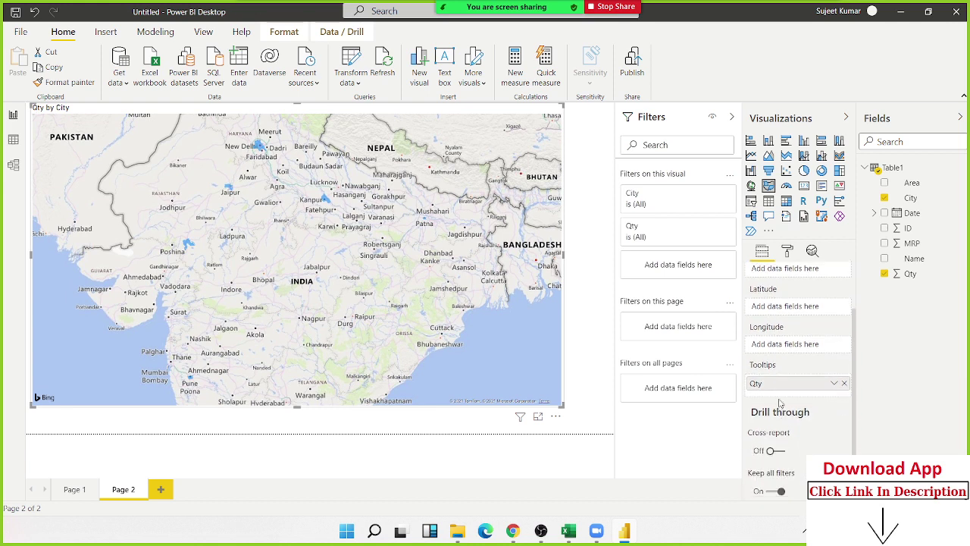
scroll(779, 402, "up", 1)
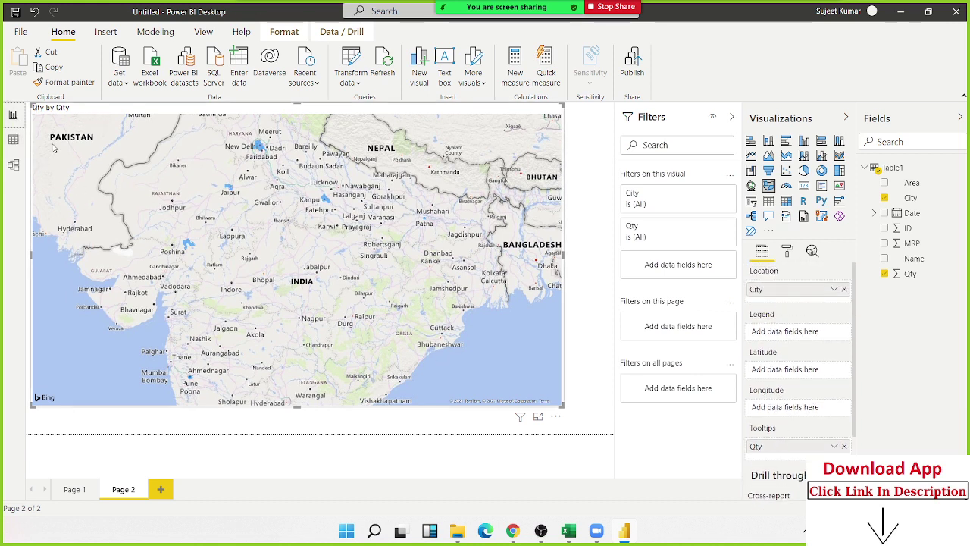
left_click(13, 140)
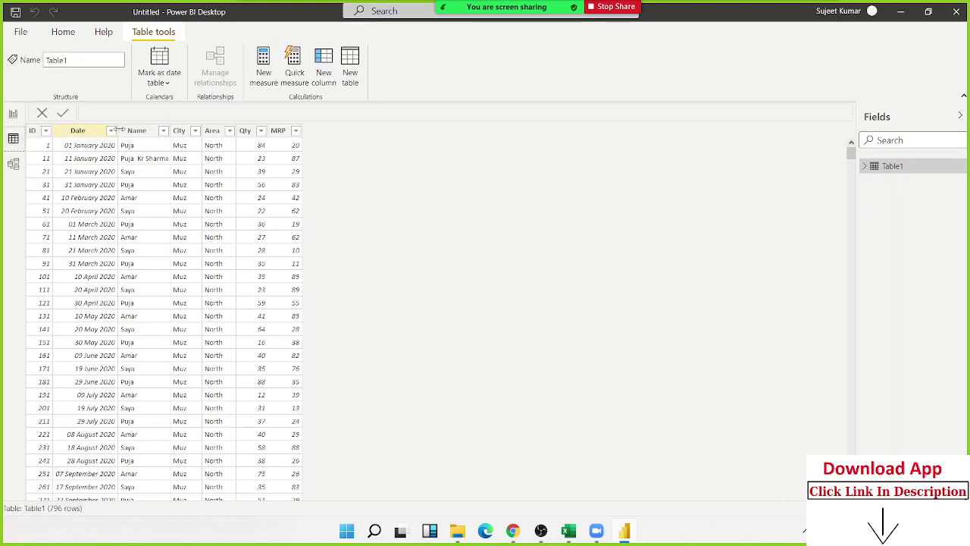
Inspect Table1's City column, then remove Qty from the Page 2 map's tooltips.
left_click(182, 131)
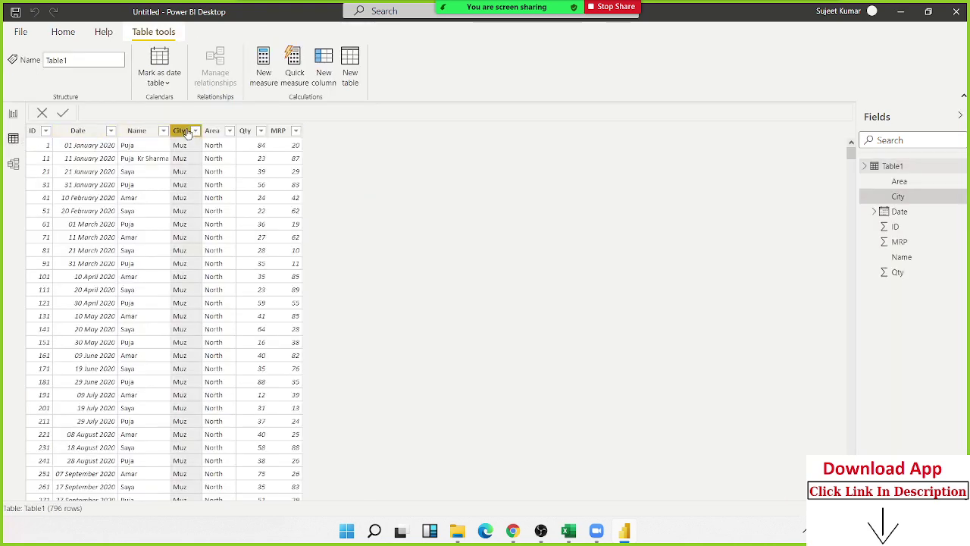
left_click(14, 114)
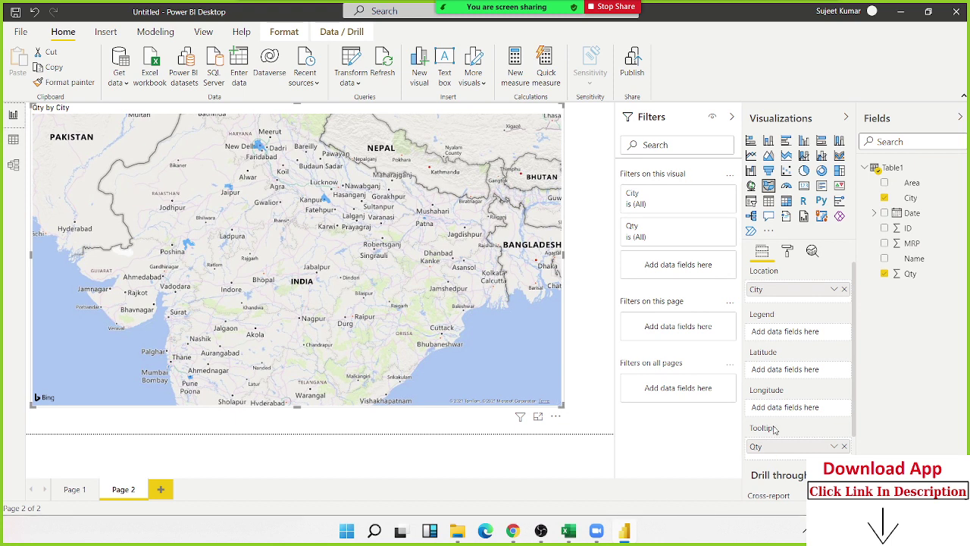
scroll(775, 429, "down", 2)
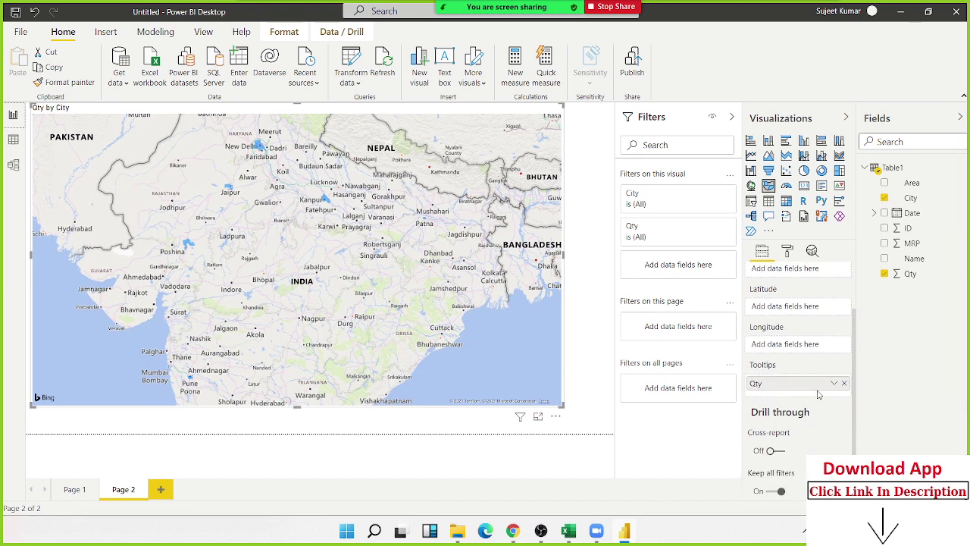
left_click(843, 383)
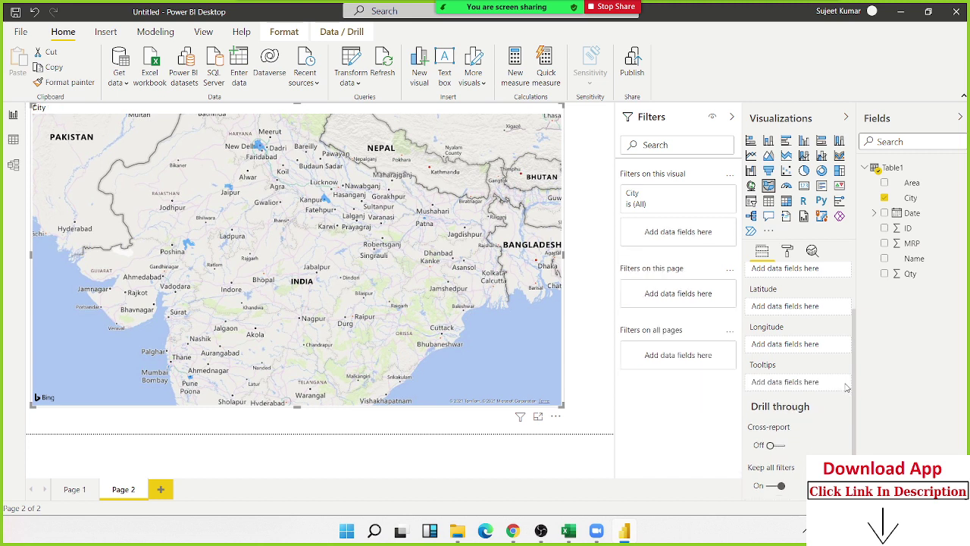
mouse_move(914, 258)
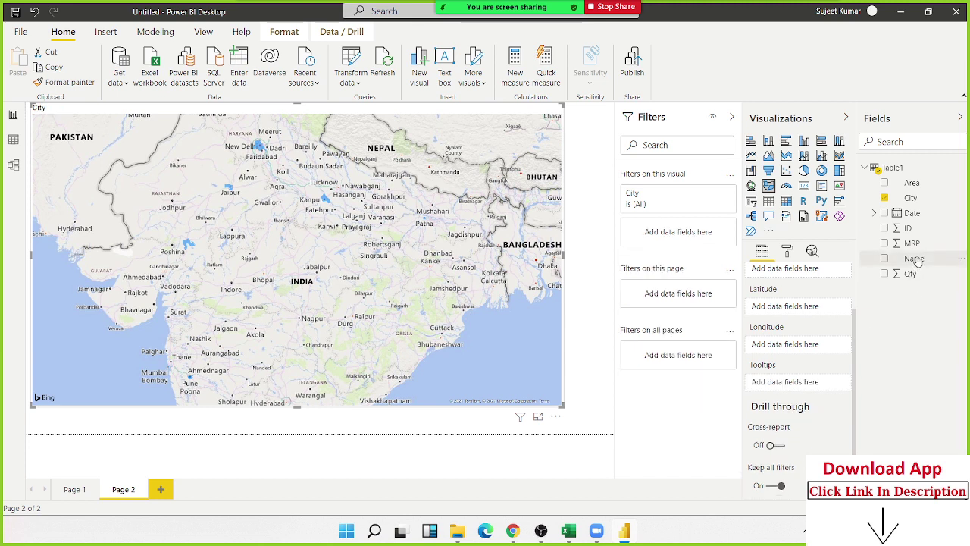
Try Name as the map legend, then remove it so the map plots City alone.
left_click_drag(915, 258, 794, 269)
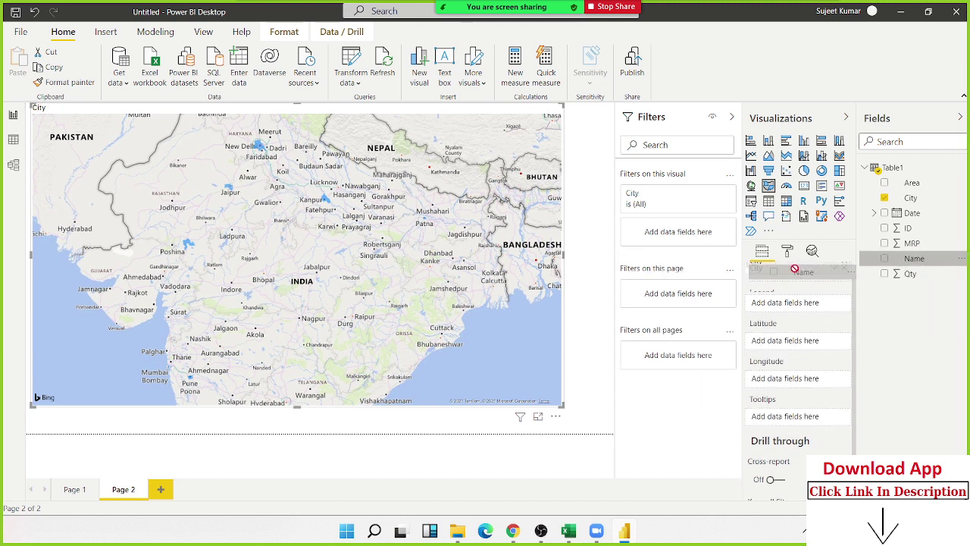
left_click_drag(795, 269, 795, 331)
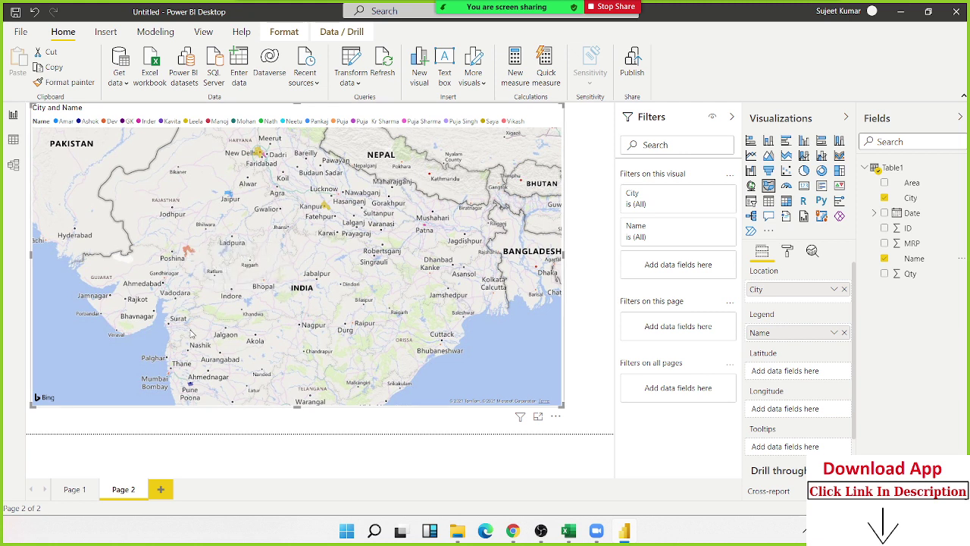
mouse_move(796, 333)
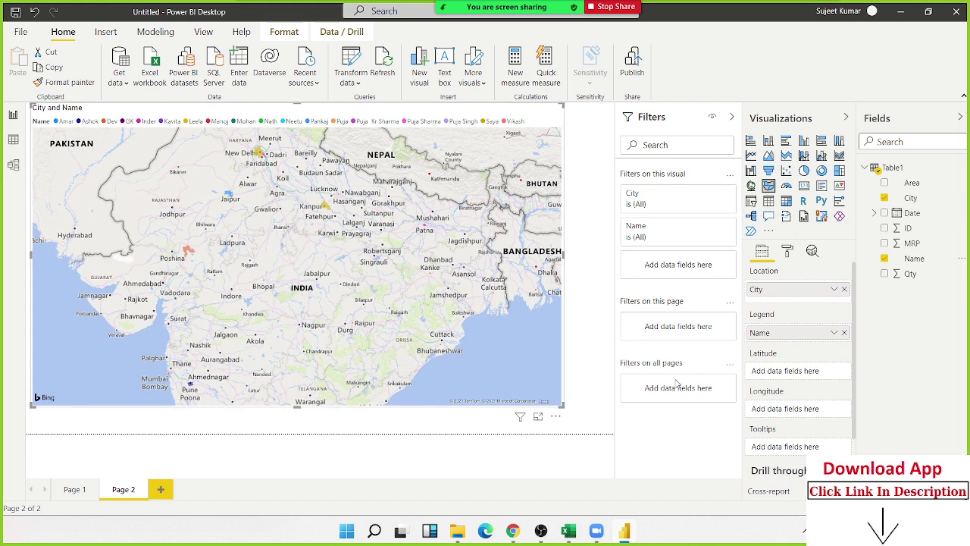
left_click(845, 334)
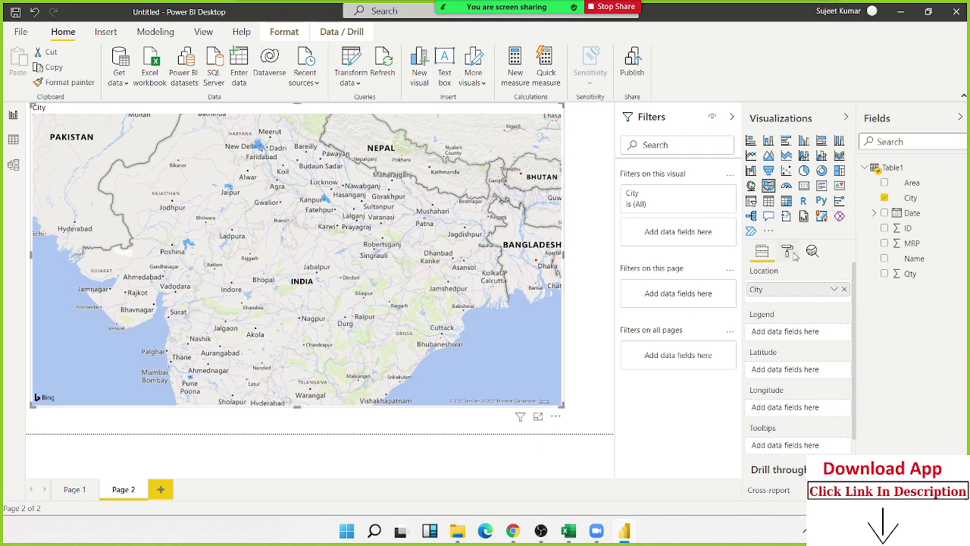
left_click(789, 251)
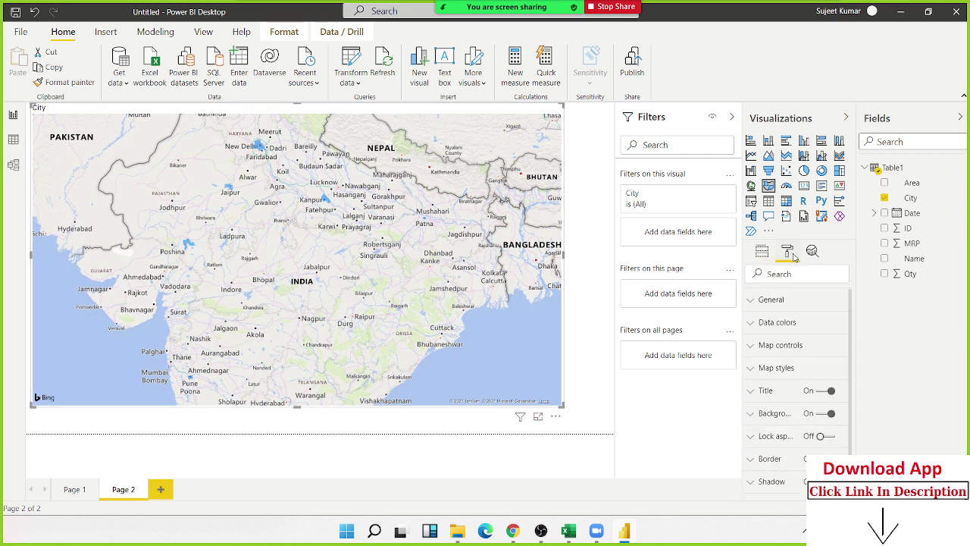
Set the map's default data colour to black.
left_click(778, 354)
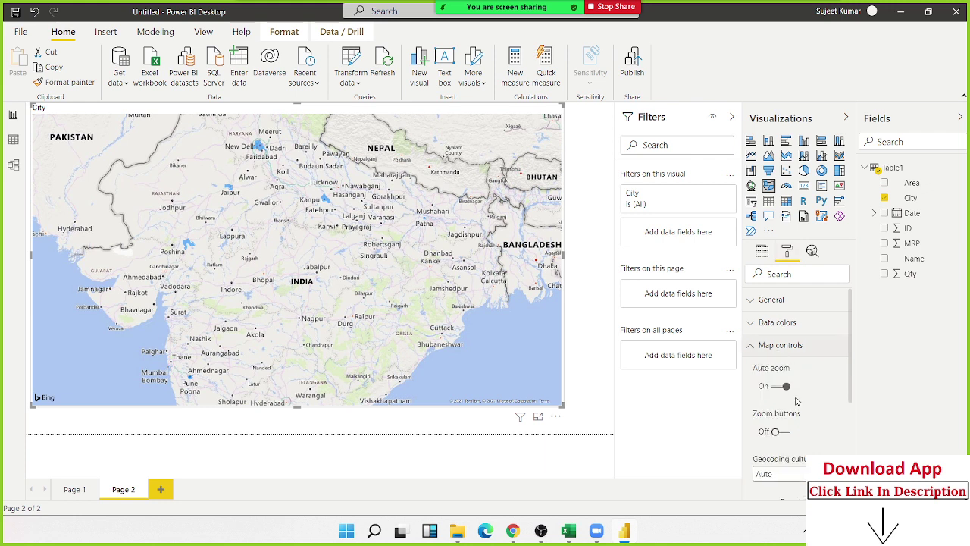
scroll(797, 401, "down", 2)
scroll(797, 401, "up", 2)
left_click(752, 346)
left_click(754, 324)
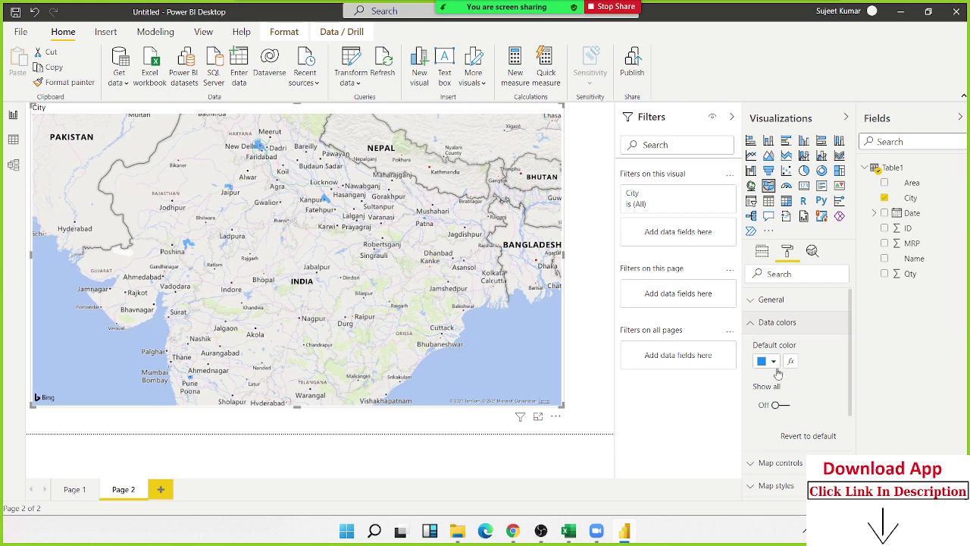
left_click(773, 361)
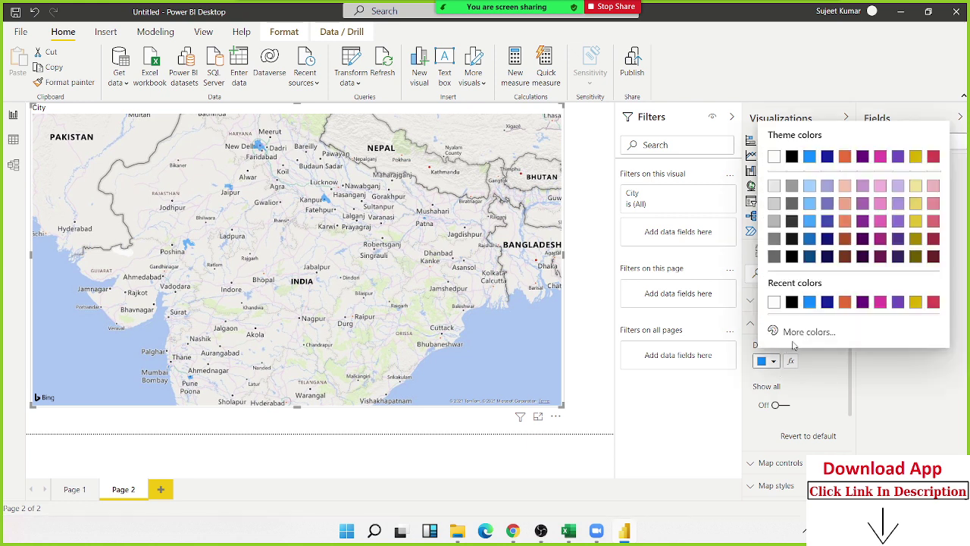
left_click(791, 302)
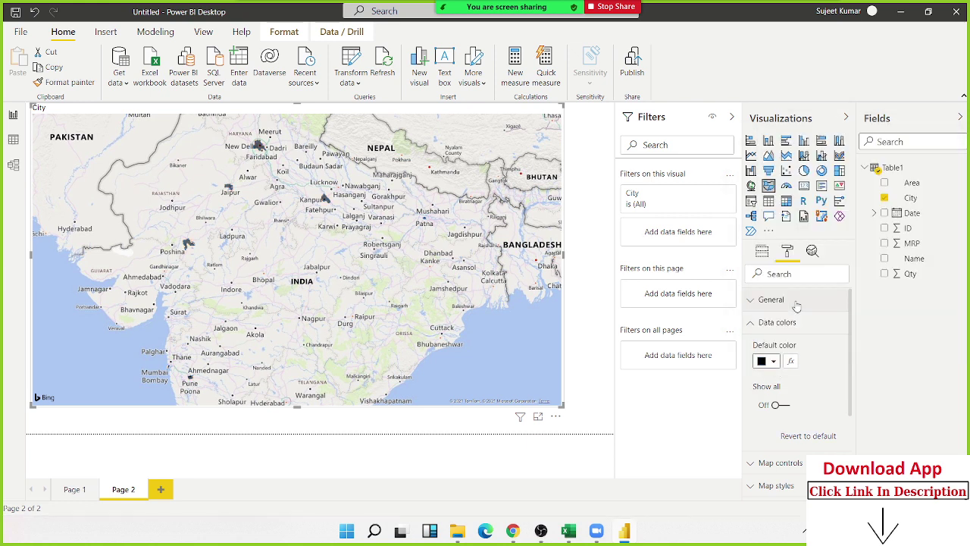
Turn Show all On so each city, like Delhi, GGN and Jaipur, gets its own colour.
left_click(783, 405)
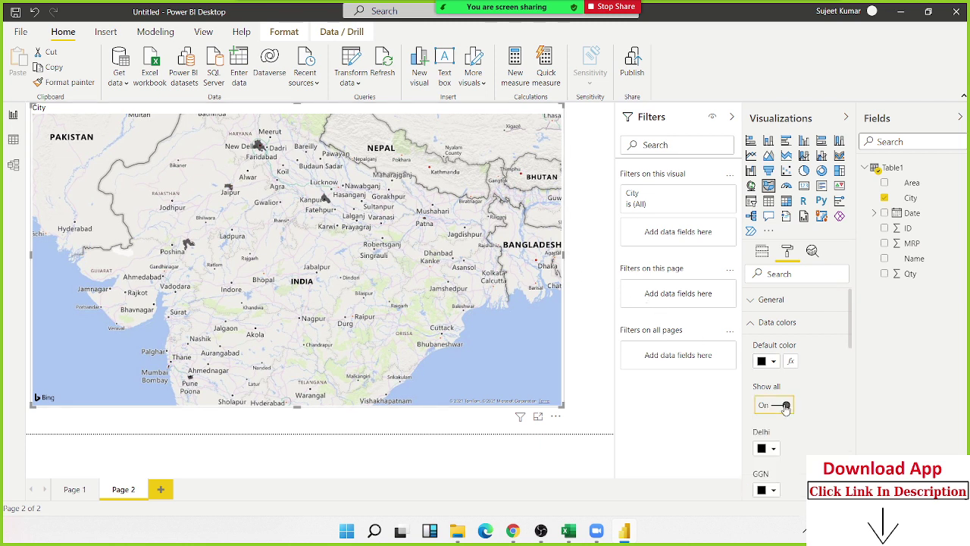
scroll(787, 407, "down", 5)
scroll(793, 407, "up", 5)
scroll(786, 391, "down", 3)
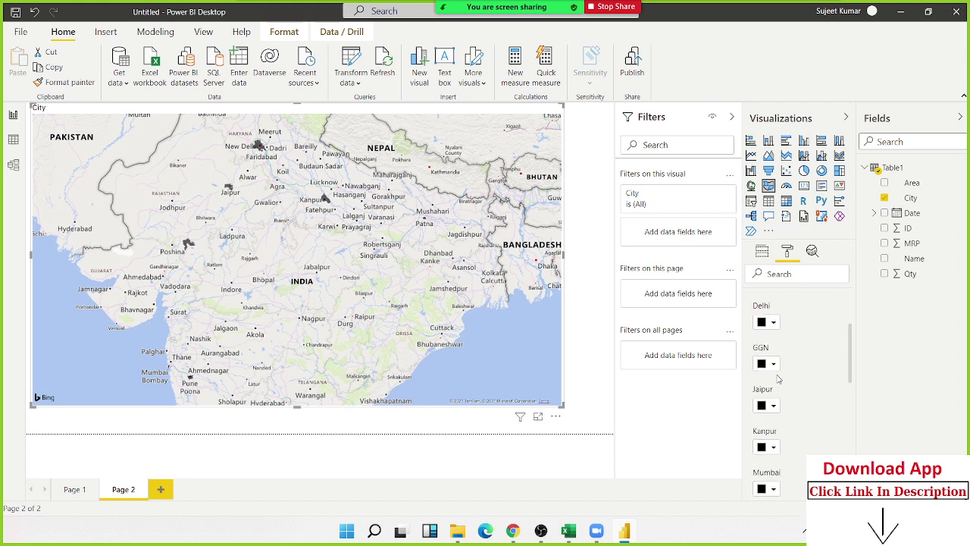
scroll(773, 363, "up", 3)
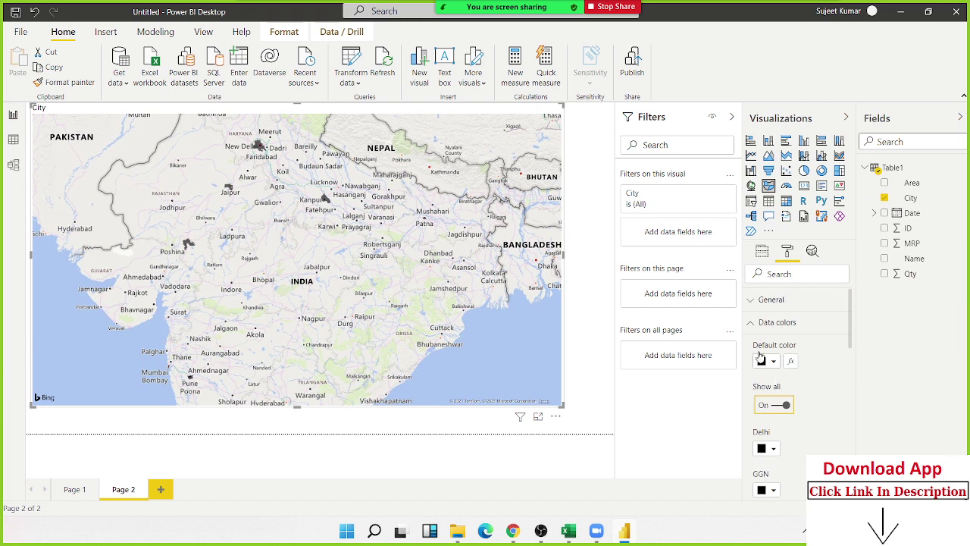
left_click(756, 326)
Expand Map controls and Map styles, and try the Grayscale map theme.
left_click(755, 311)
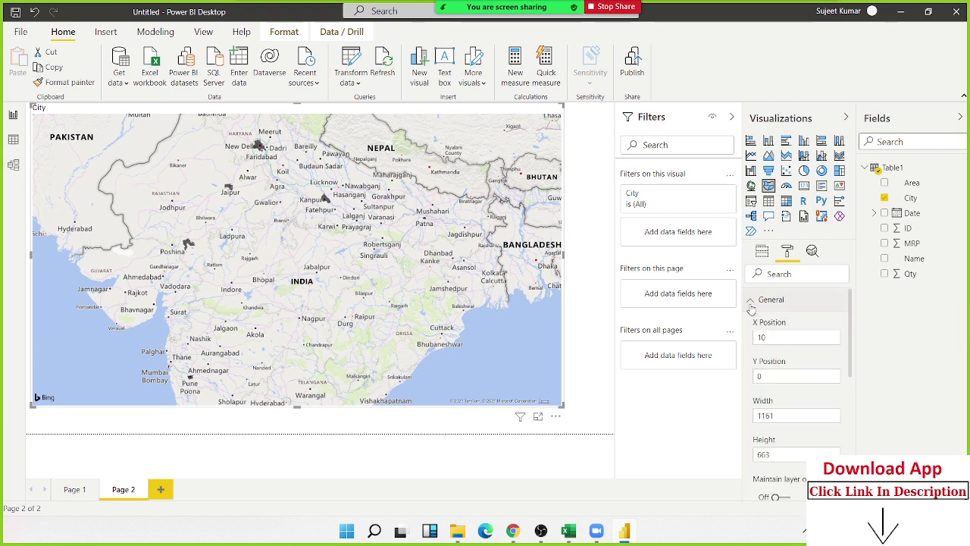
left_click(756, 312)
left_click(758, 346)
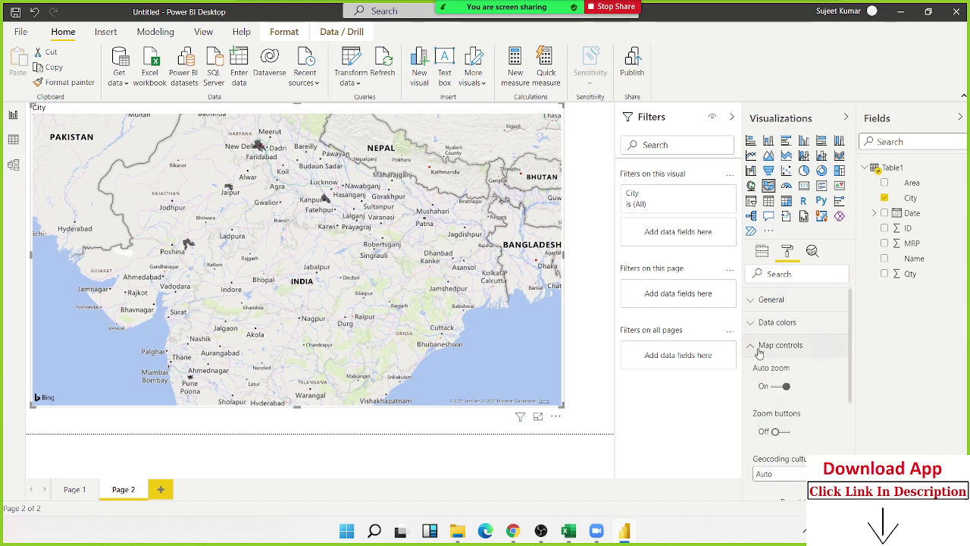
scroll(788, 398, "down", 2)
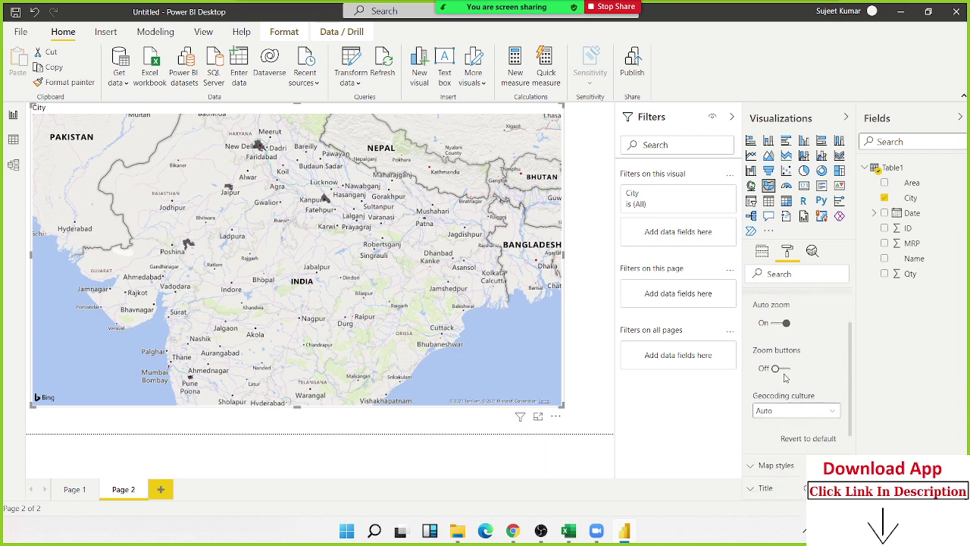
scroll(786, 393, "down", 2)
left_click(776, 400)
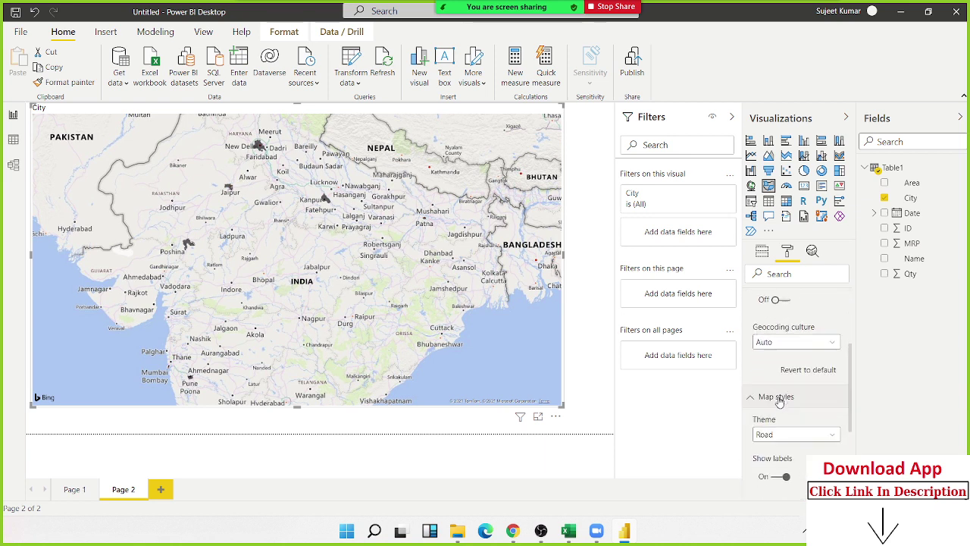
scroll(781, 364, "down", 3)
left_click(777, 315)
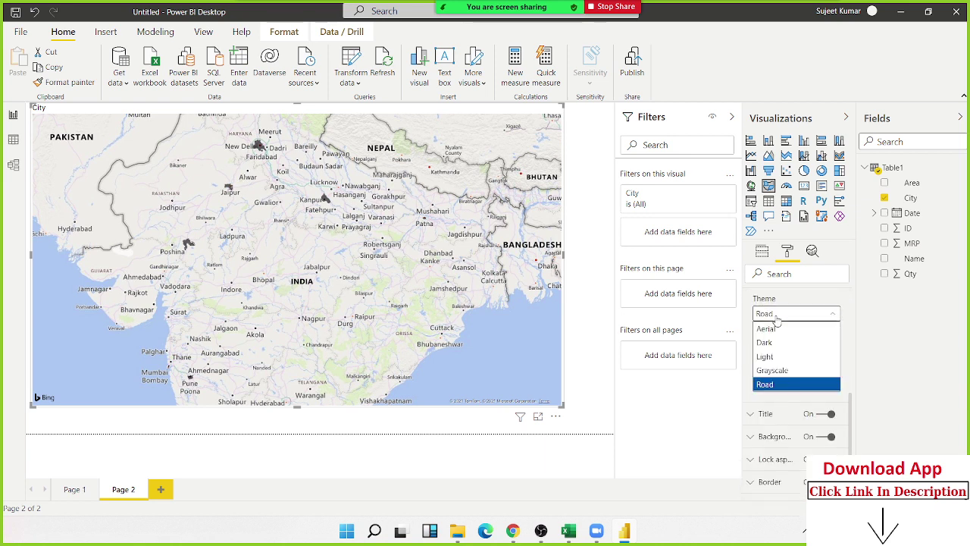
left_click(784, 370)
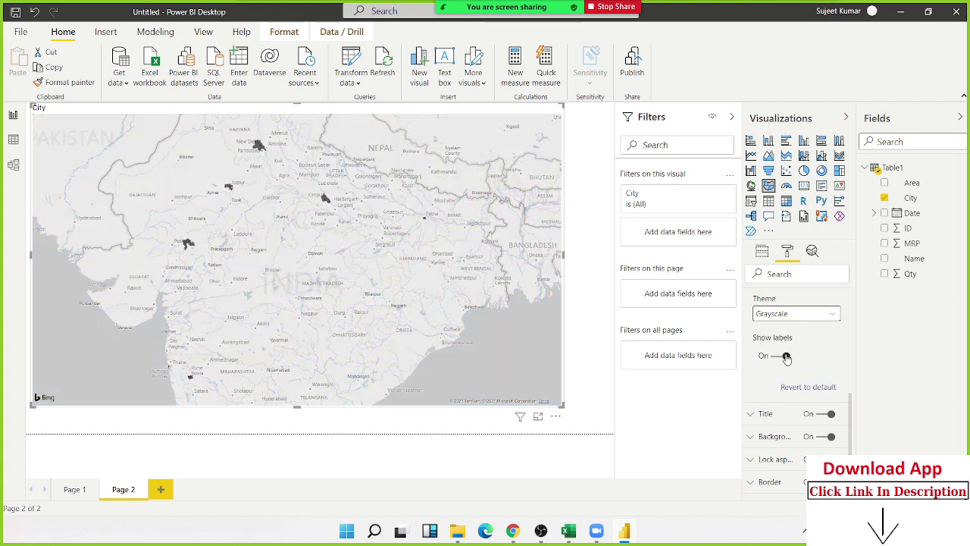
Try the Light map theme, then settle on the Dark theme.
left_click(786, 319)
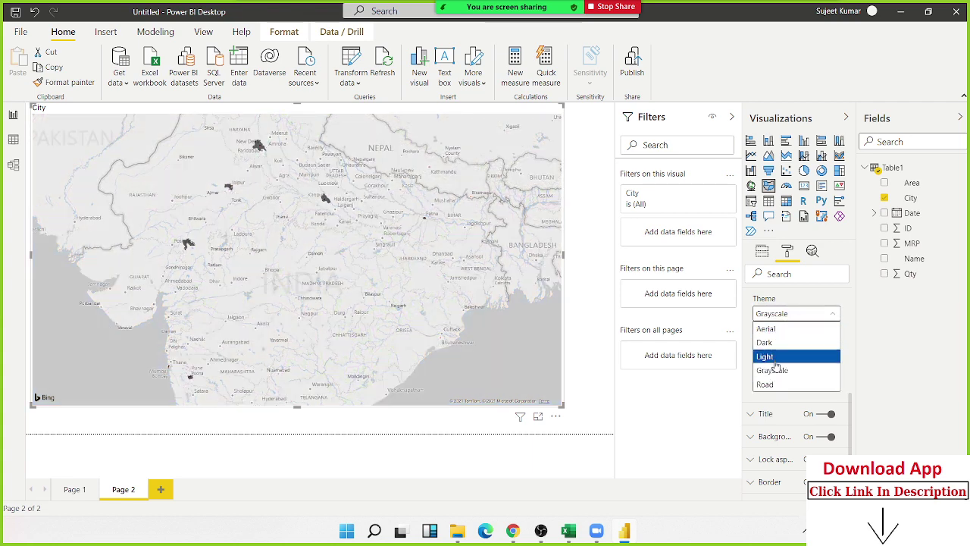
left_click(777, 356)
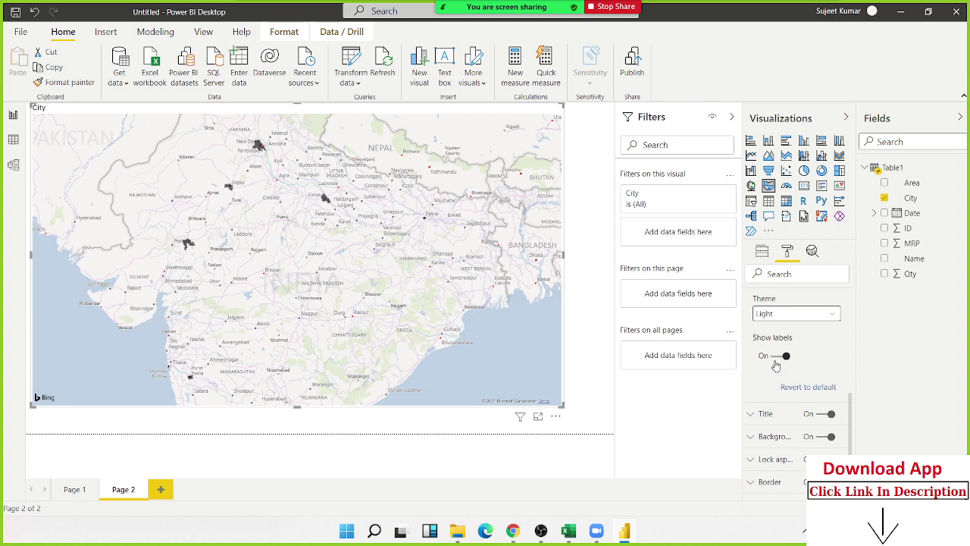
scroll(786, 392, "down", 2)
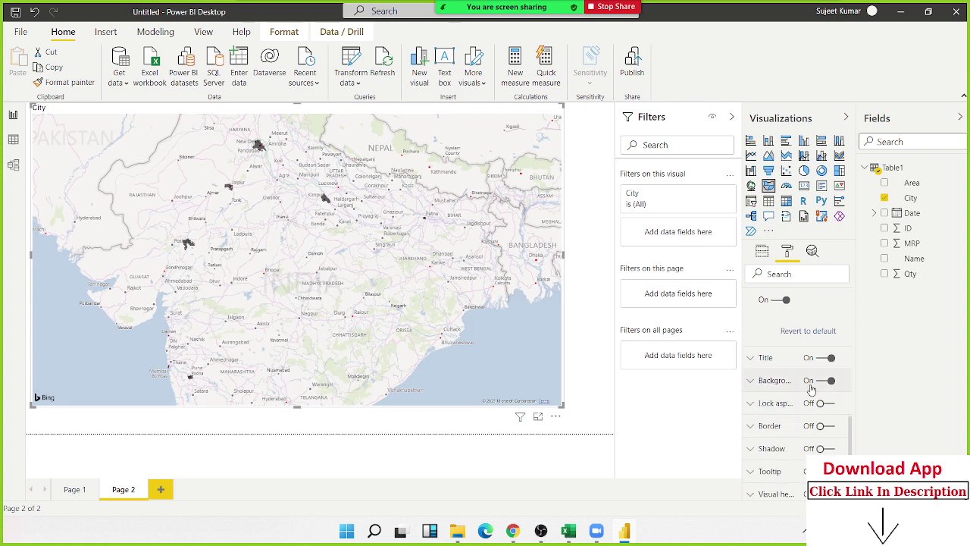
scroll(795, 390, "up", 4)
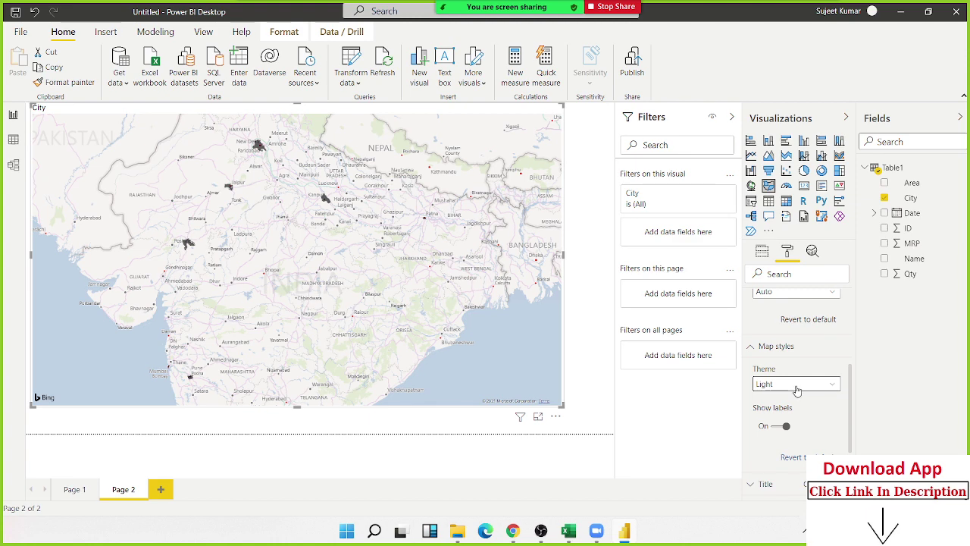
left_click(798, 390)
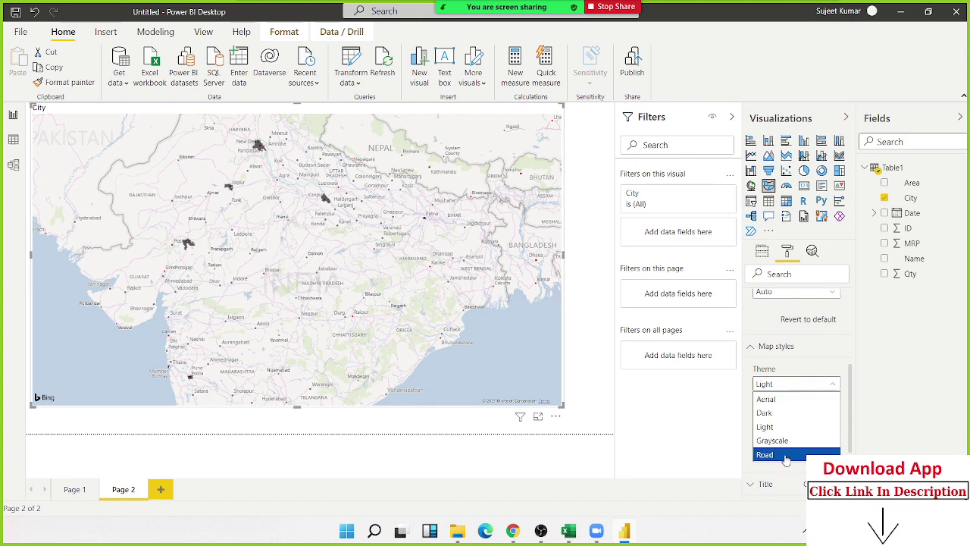
left_click(773, 413)
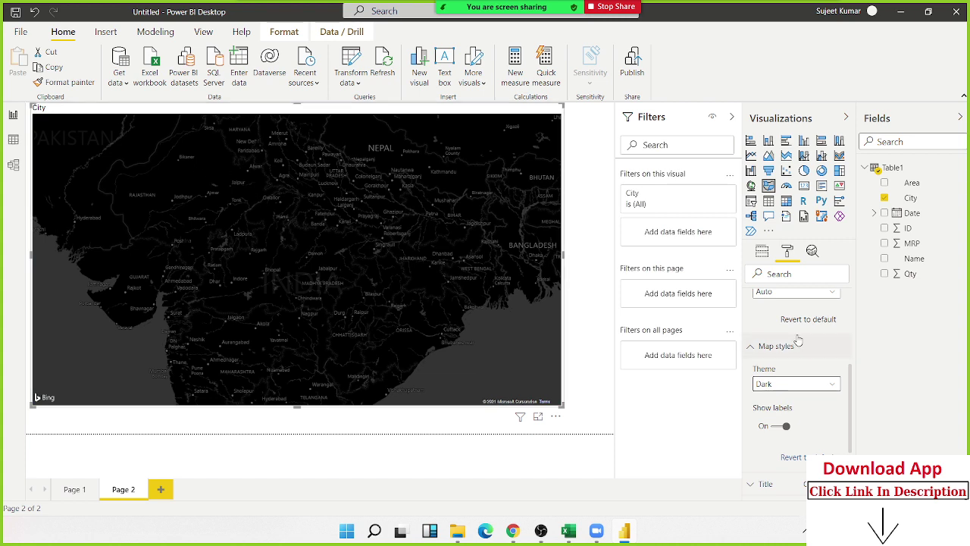
scroll(799, 340, "up", 5)
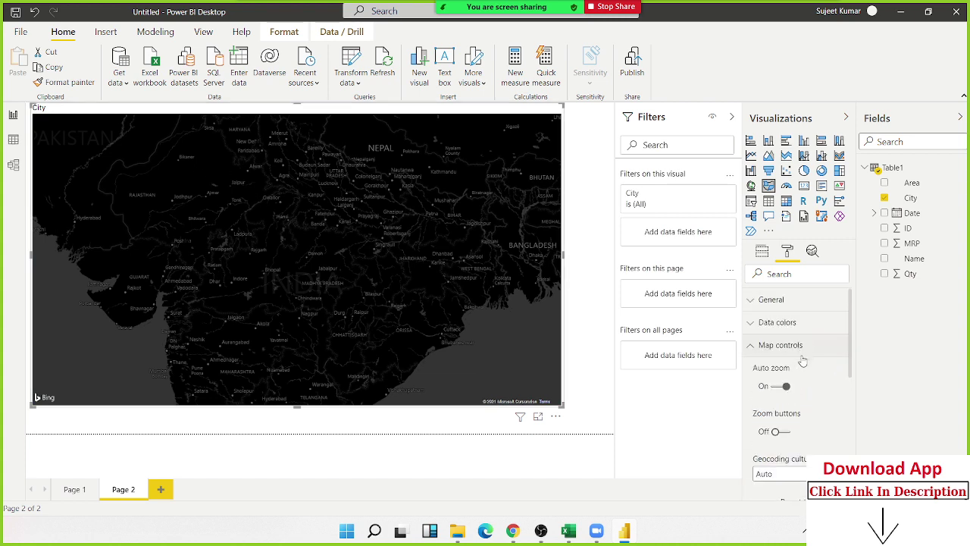
Change the default city colour to white and zoom the map out.
left_click(754, 327)
left_click(773, 362)
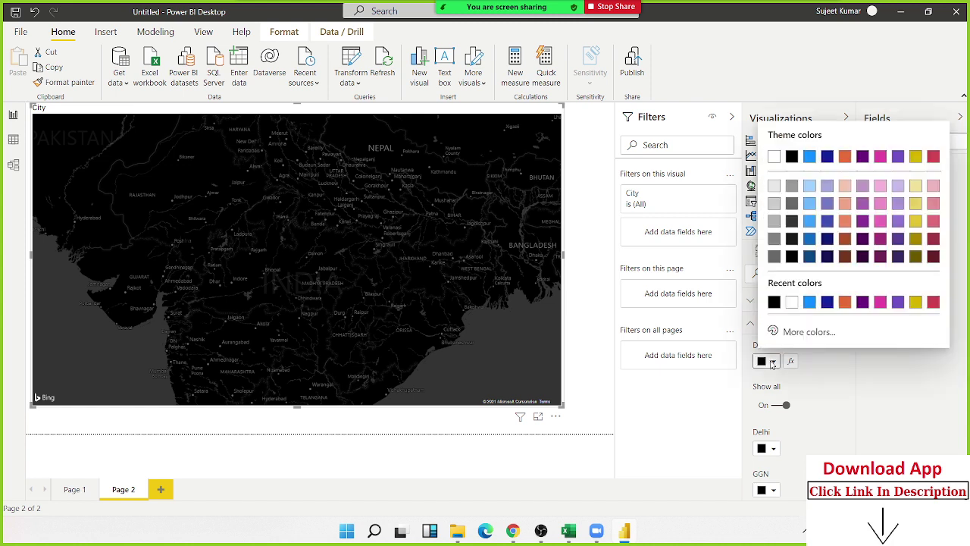
left_click(774, 156)
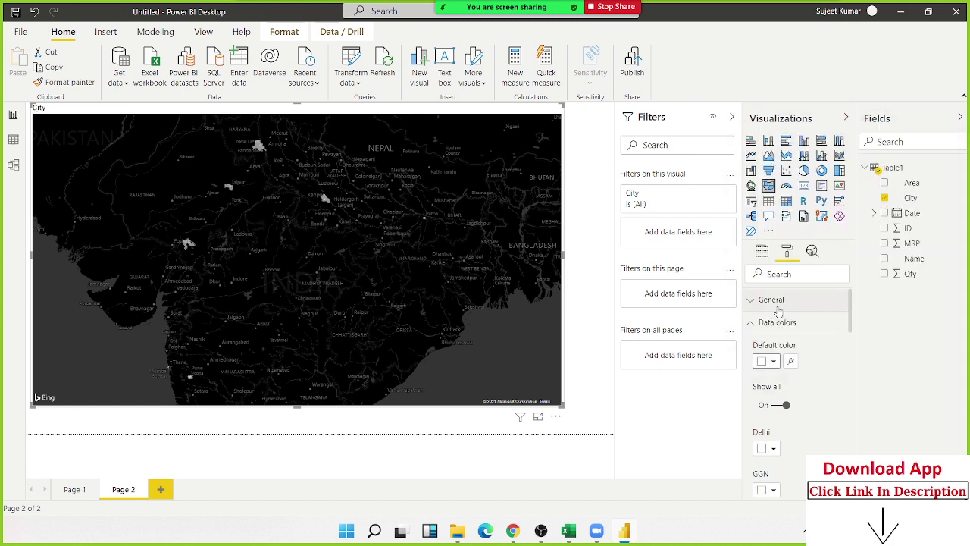
scroll(794, 409, "down", 2)
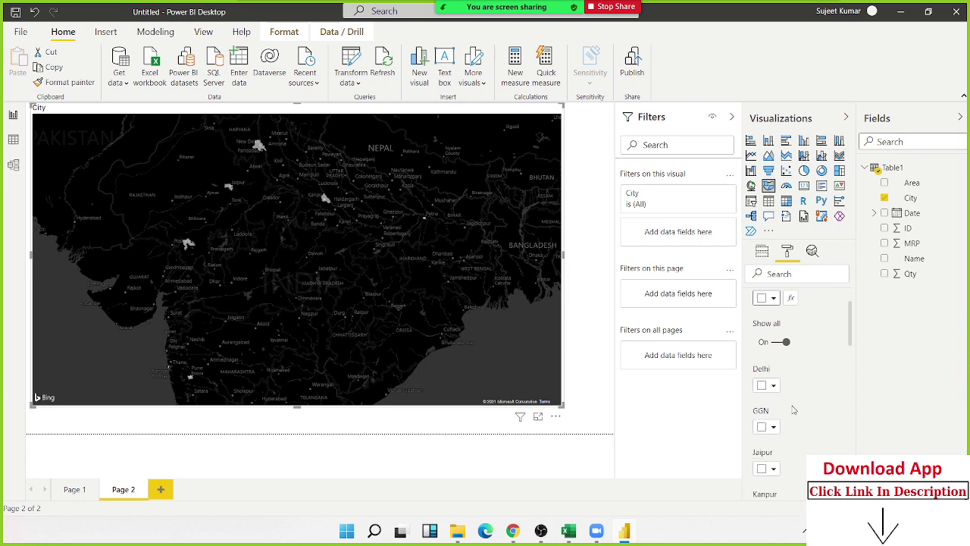
scroll(794, 410, "down", 2)
scroll(794, 409, "down", 2)
scroll(793, 410, "down", 2)
scroll(792, 411, "down", 3)
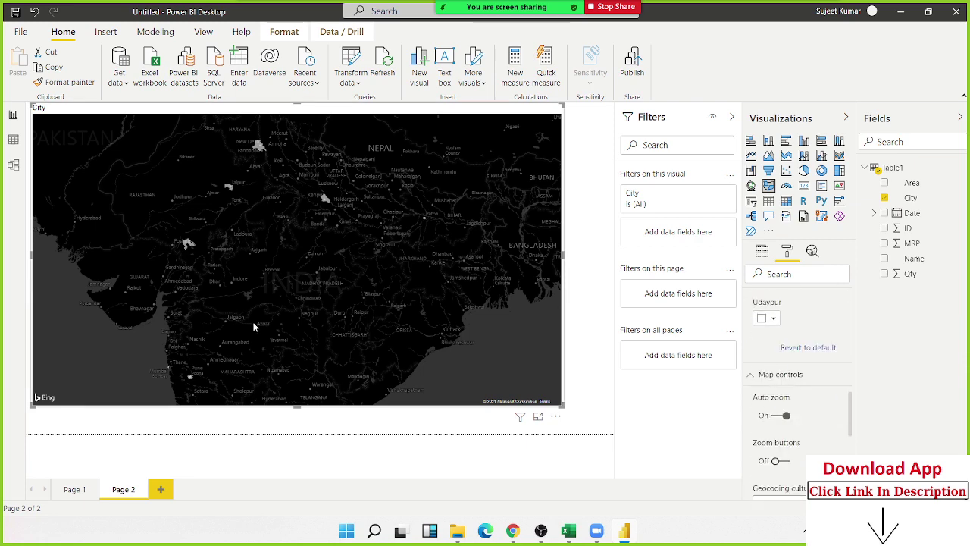
scroll(256, 325, "down", 2)
scroll(256, 326, "down", 2)
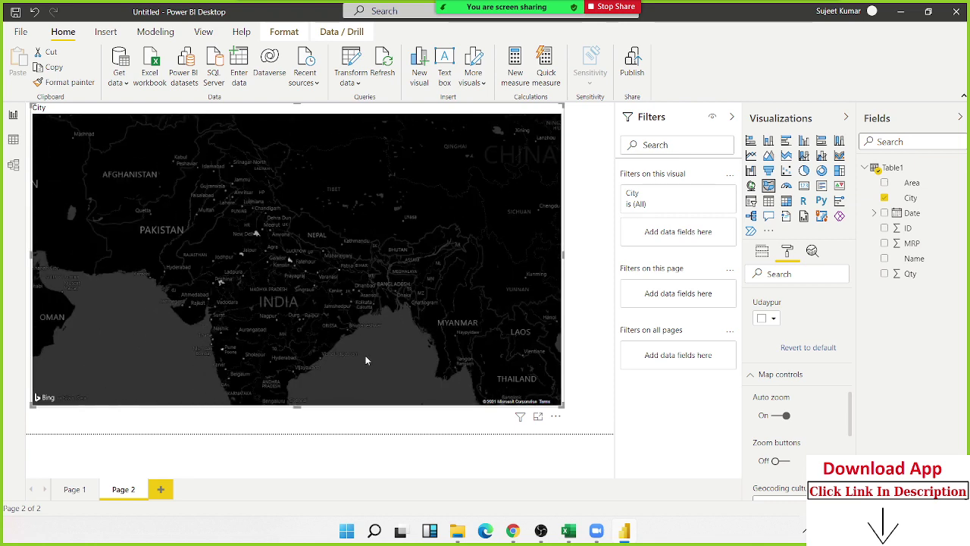
scroll(843, 417, "down", 5)
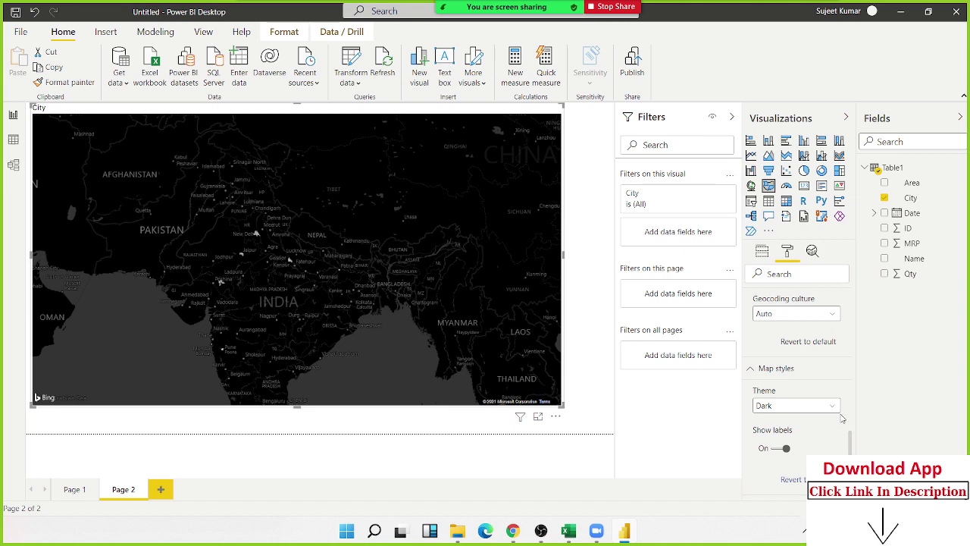
Switch Show labels Off under Map styles to hide the country and city names.
left_click(782, 448)
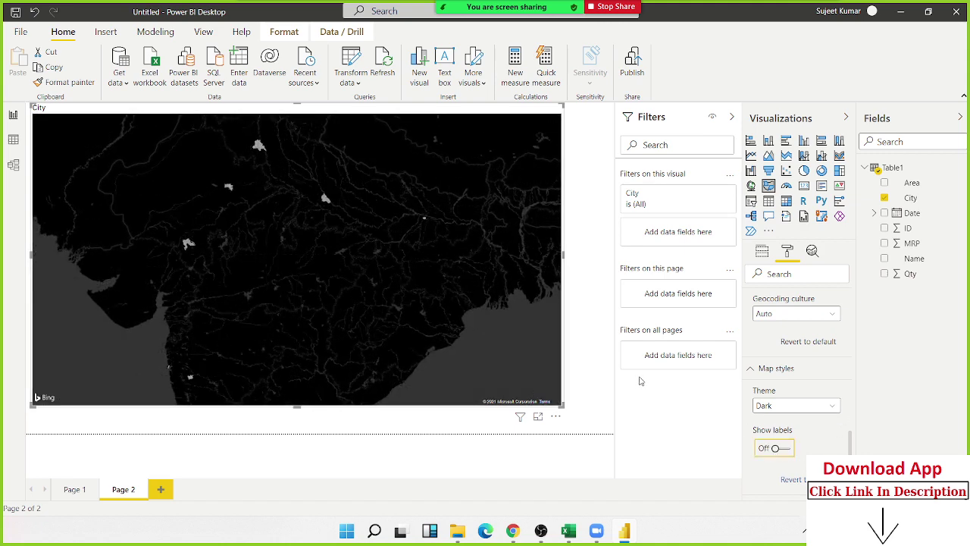
scroll(815, 422, "down", 3)
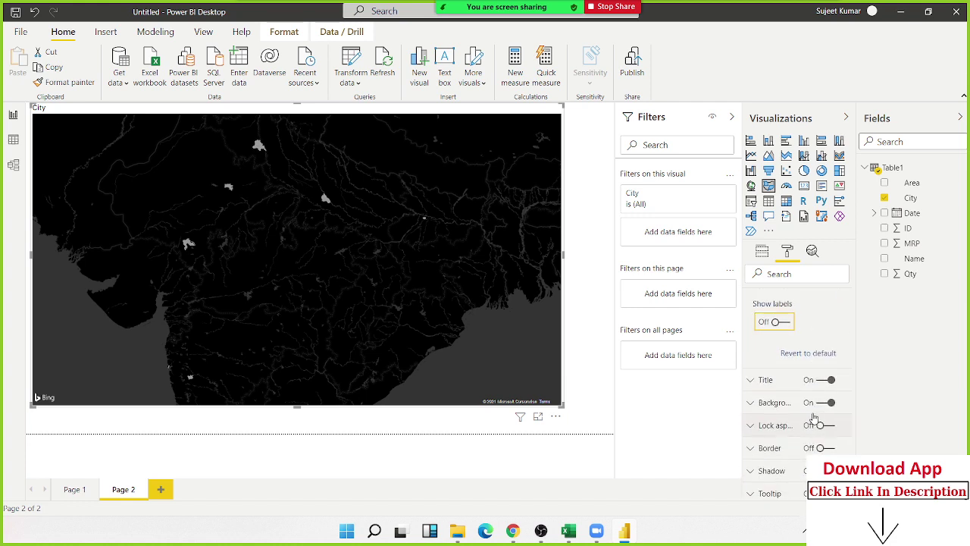
scroll(811, 402, "up", 3)
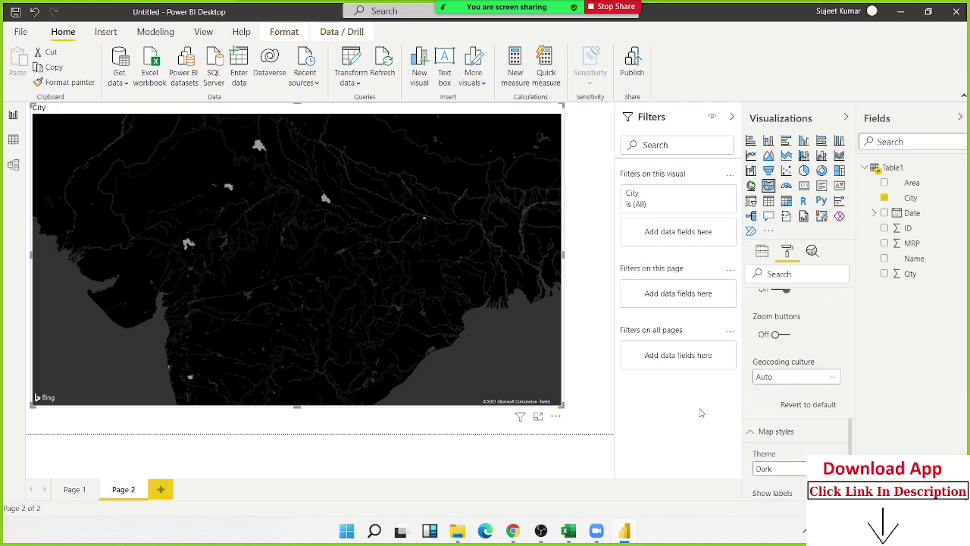